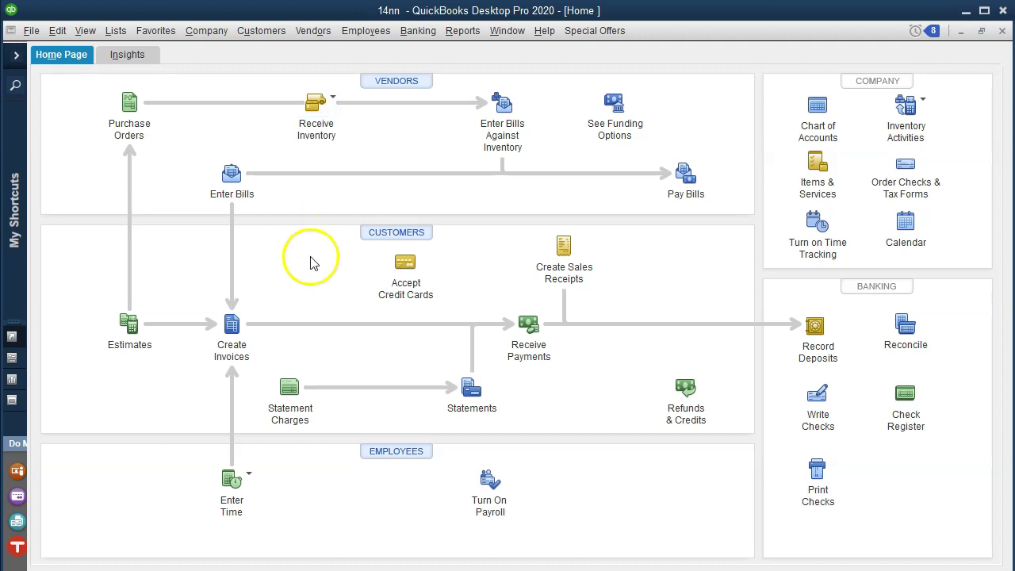
Minimize QuickBooks Desktop and start a new online invoice for customer Music Stuff Store
{"action": "left_click", "coordinate": [246, 354]}
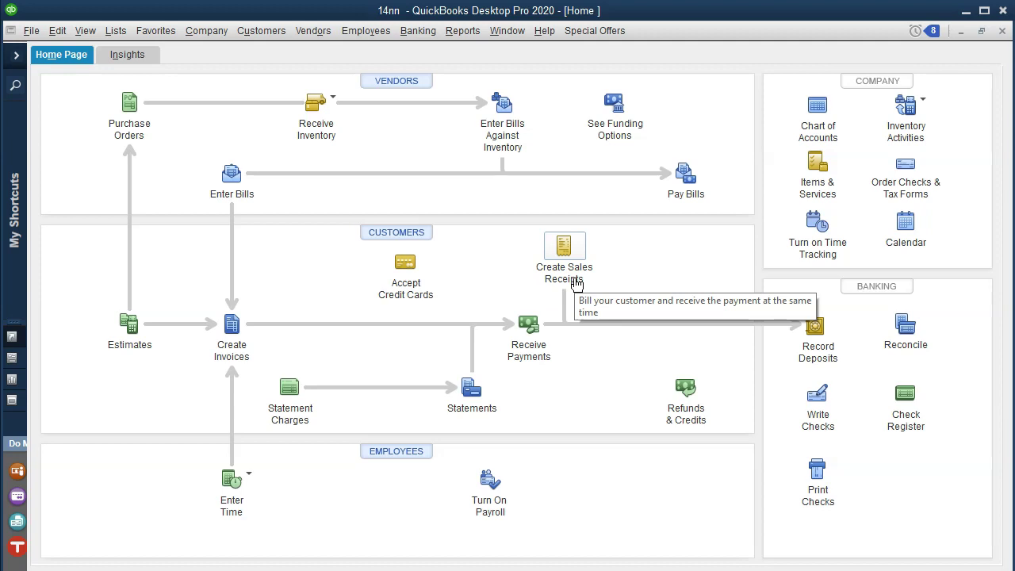
{"action": "left_click", "coordinate": [966, 11]}
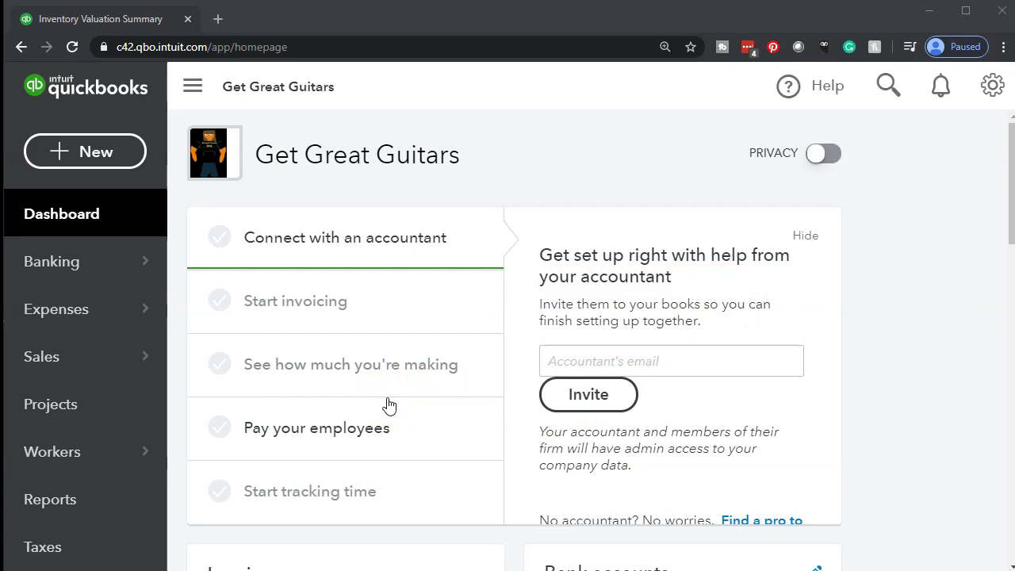
{"action": "left_click", "coordinate": [94, 162]}
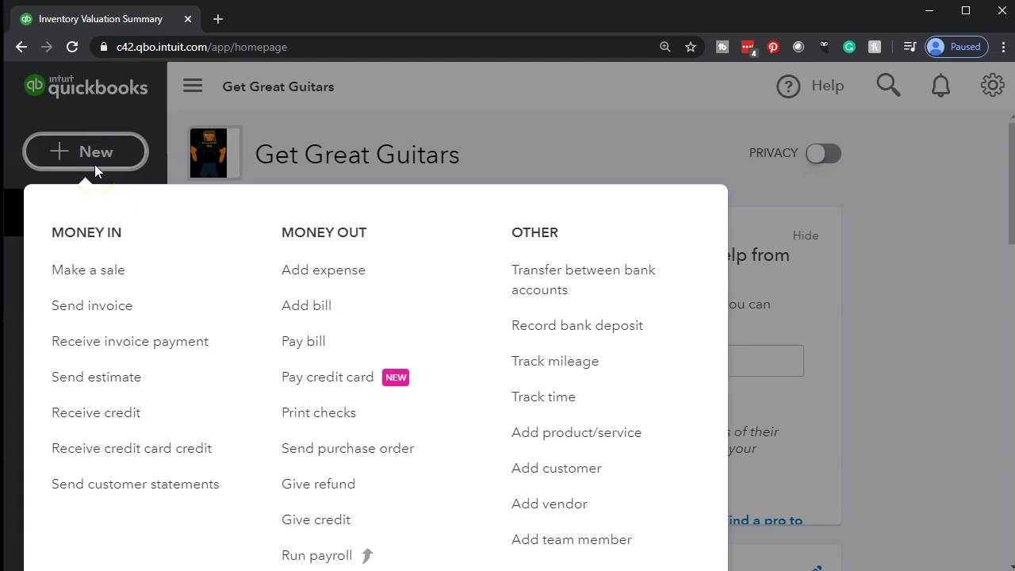
{"action": "left_click", "coordinate": [100, 307]}
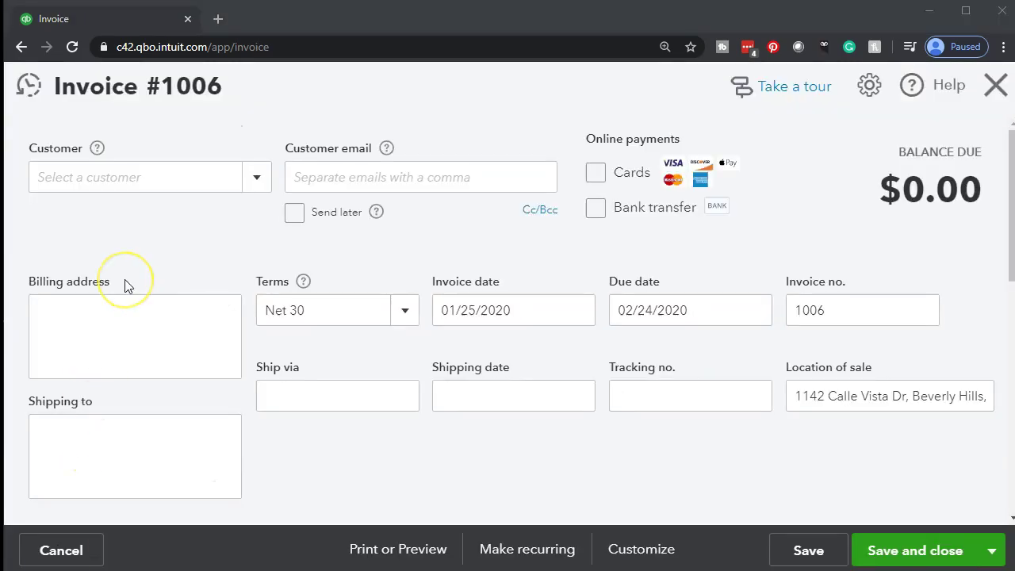
{"action": "left_click", "coordinate": [257, 178]}
{"action": "type", "text": "Musi"}
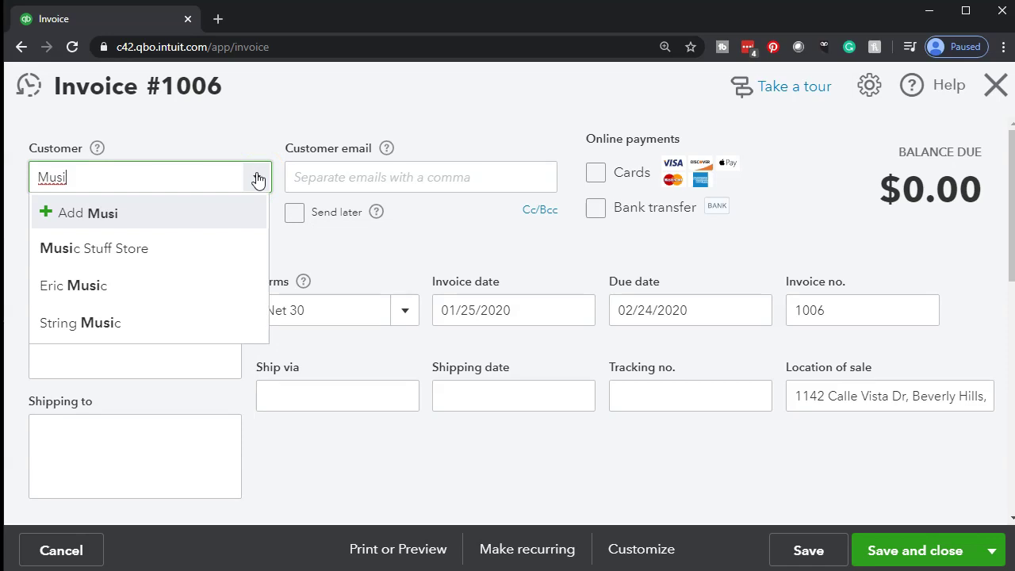
{"action": "left_click", "coordinate": [198, 250]}
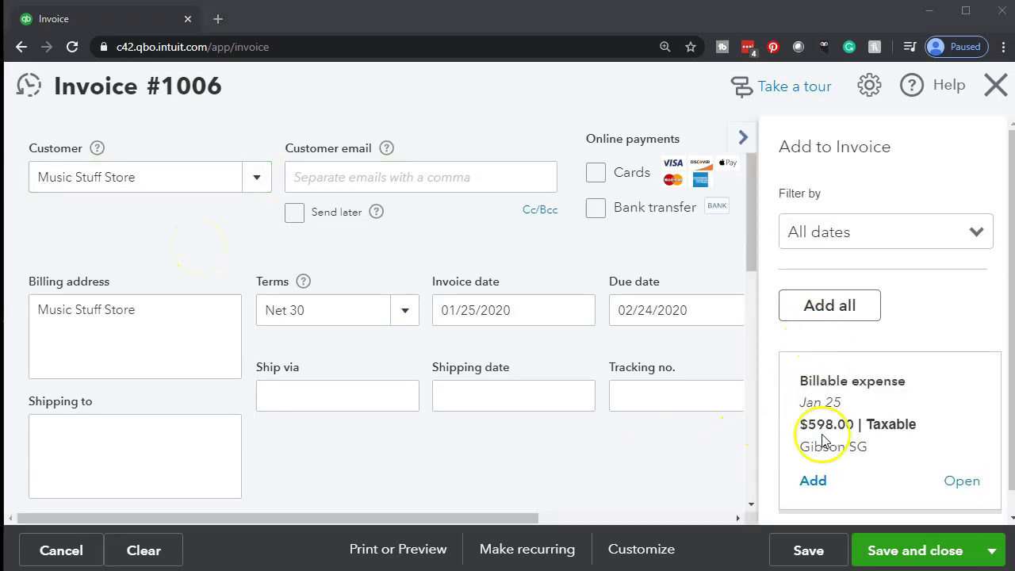
Abandon the drafted invoice without saving it
{"action": "scroll", "coordinate": [821, 456], "scroll_direction": "down", "scroll_amount": 1}
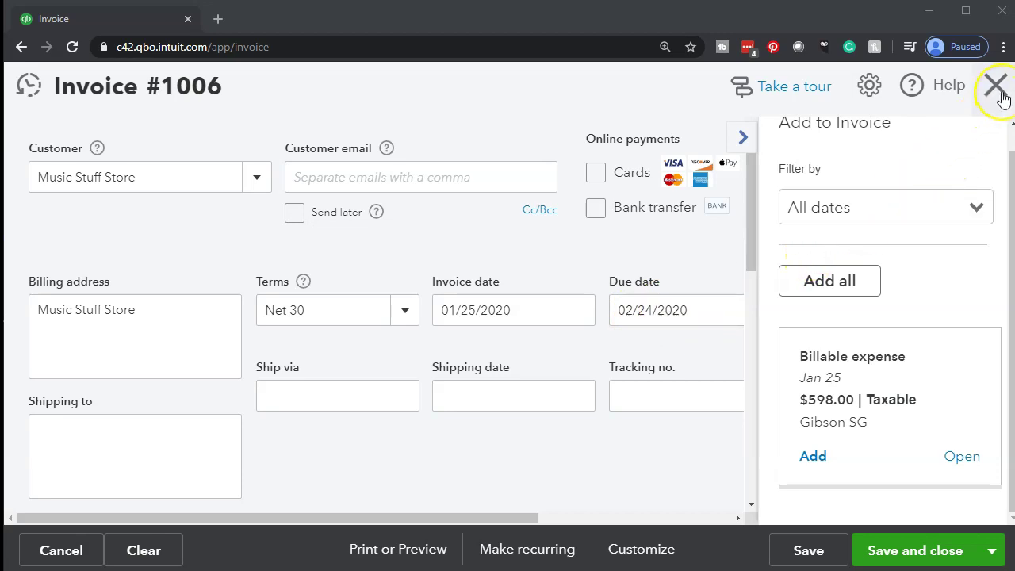
{"action": "left_click", "coordinate": [1000, 95]}
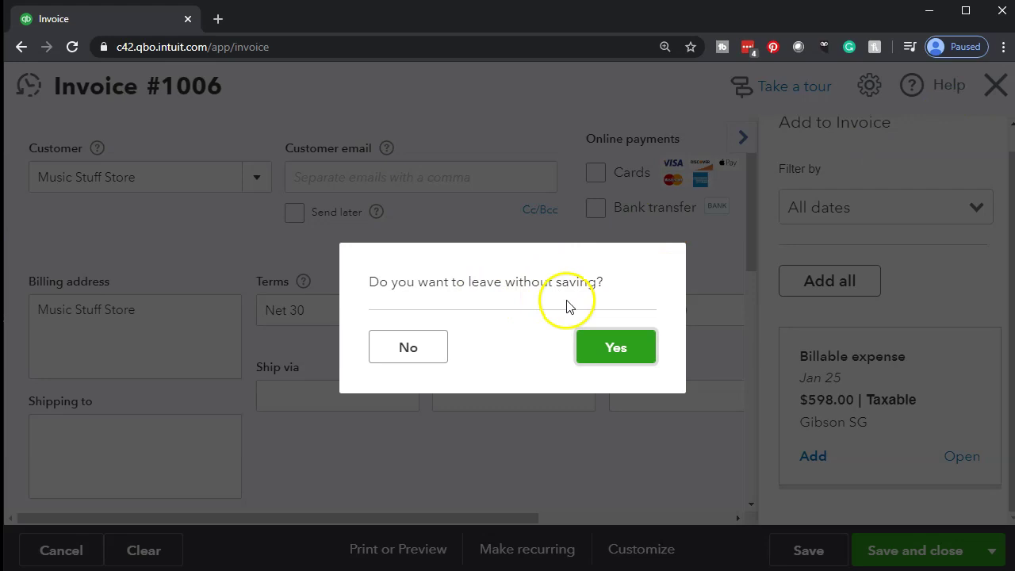
{"action": "left_click", "coordinate": [601, 349]}
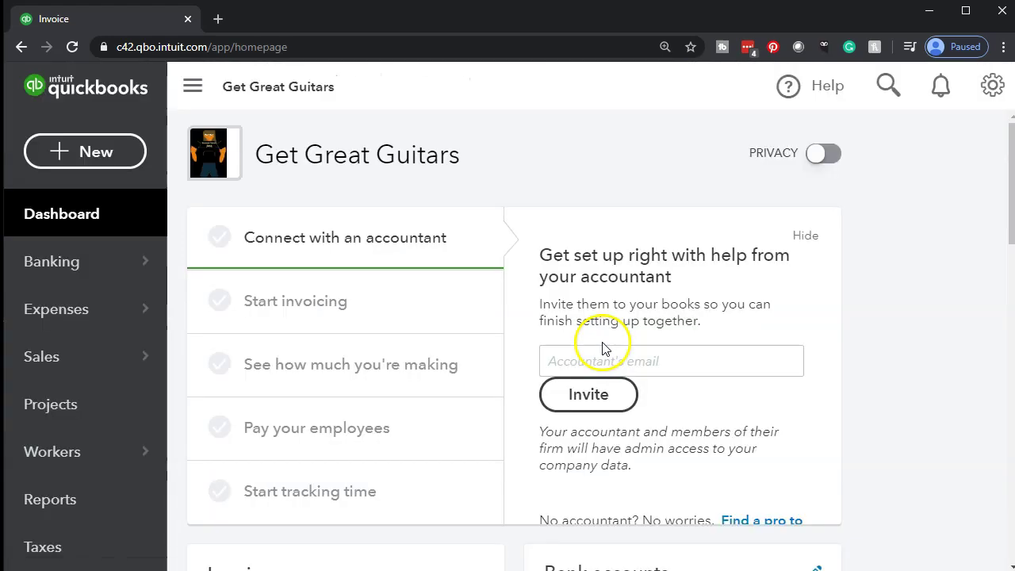
{"action": "left_click", "coordinate": [98, 167]}
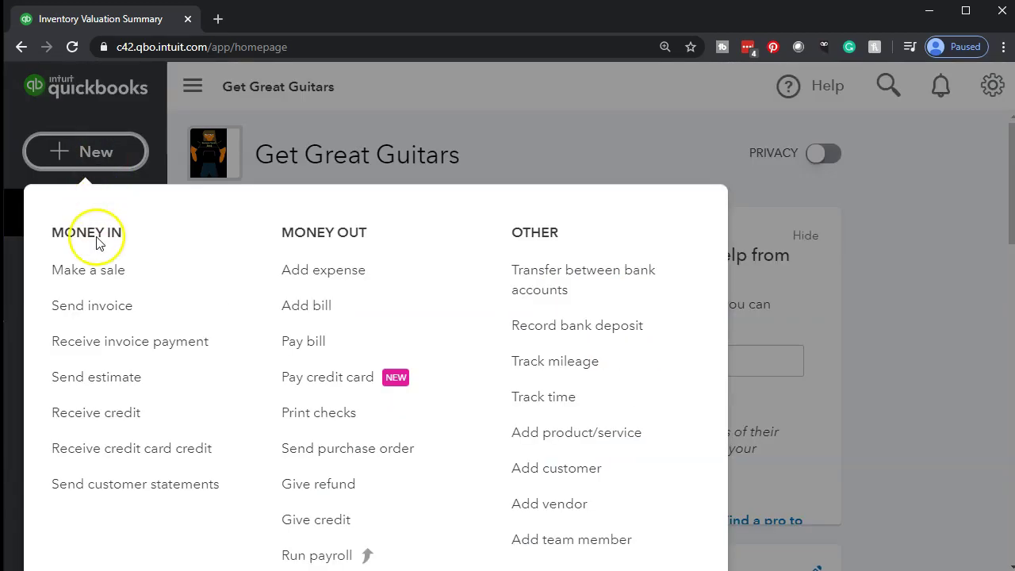
{"action": "left_click", "coordinate": [96, 273]}
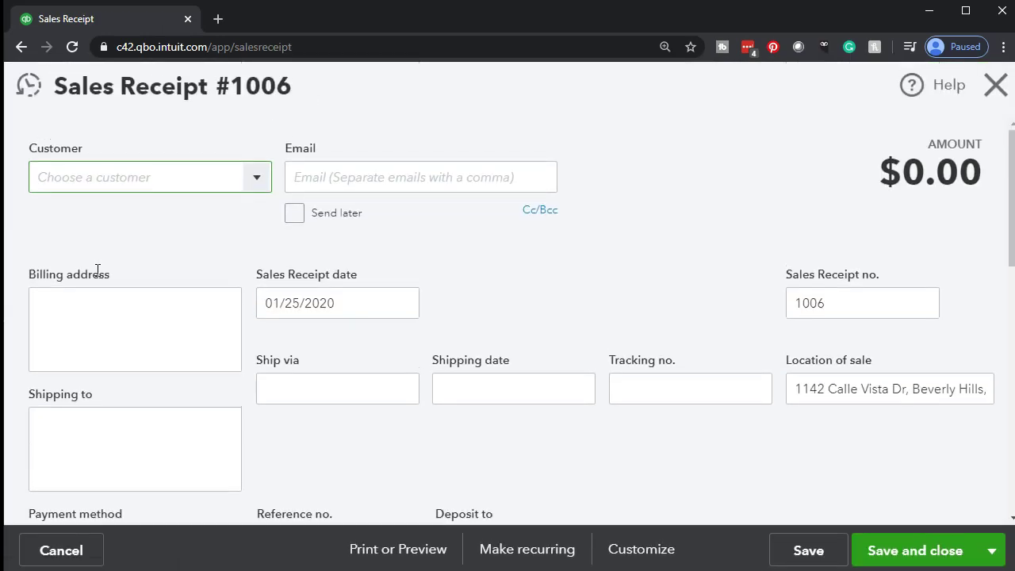
{"action": "key", "text": "ctrl+minus"}
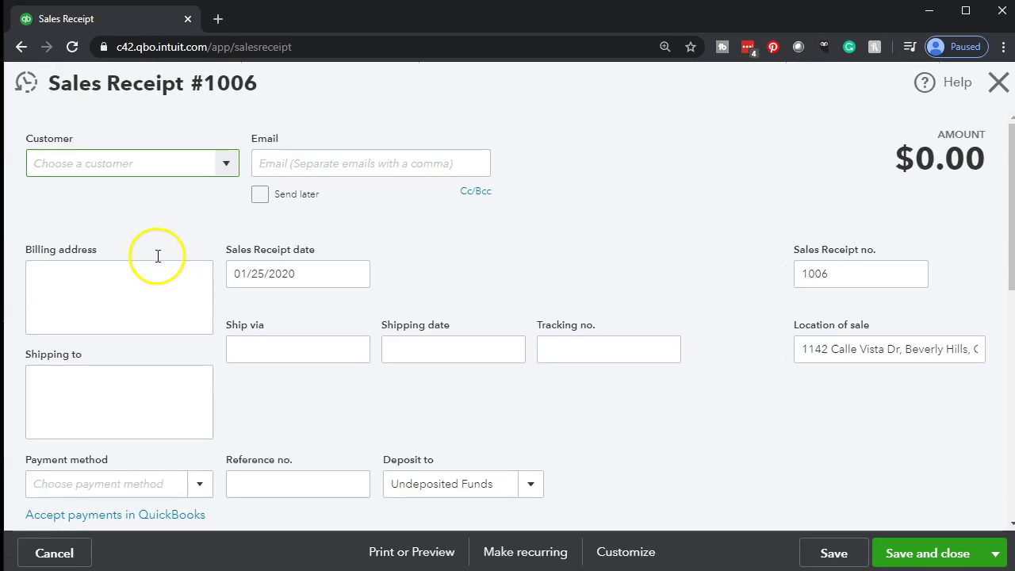
{"action": "key", "text": "ctrl+minus"}
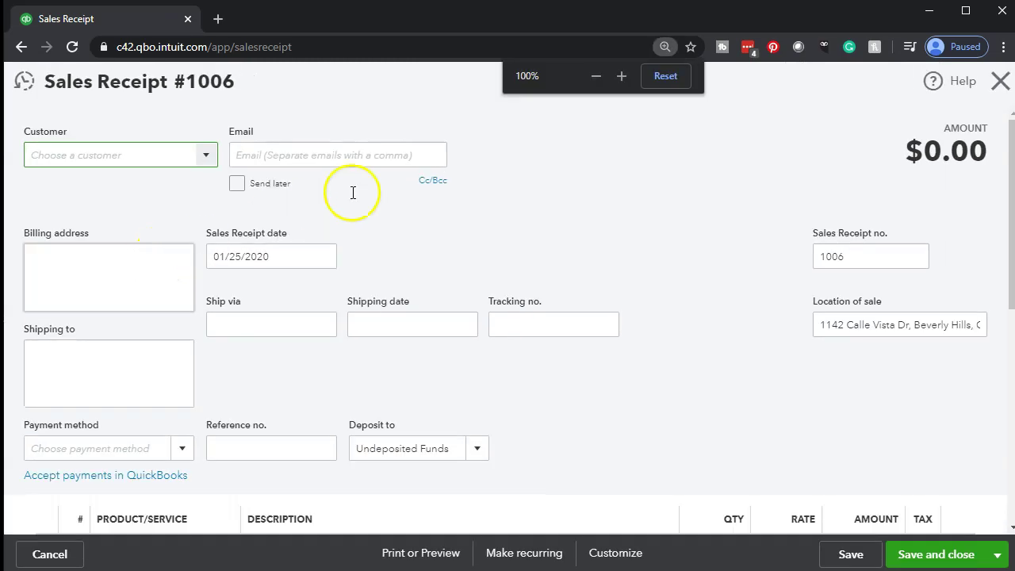
{"action": "left_click", "coordinate": [143, 153]}
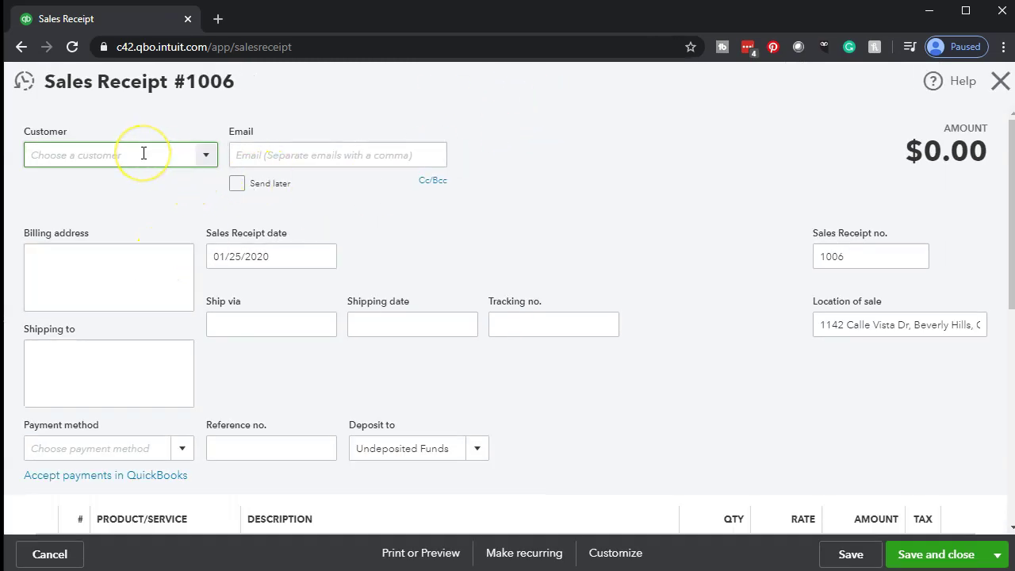
{"action": "type", "text": "mus"}
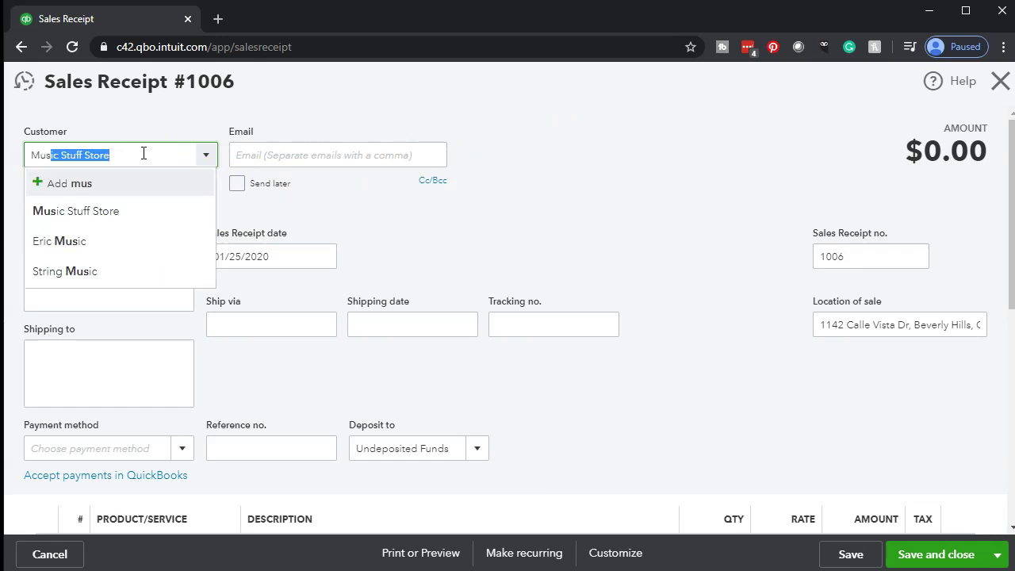
{"action": "left_click", "coordinate": [116, 211]}
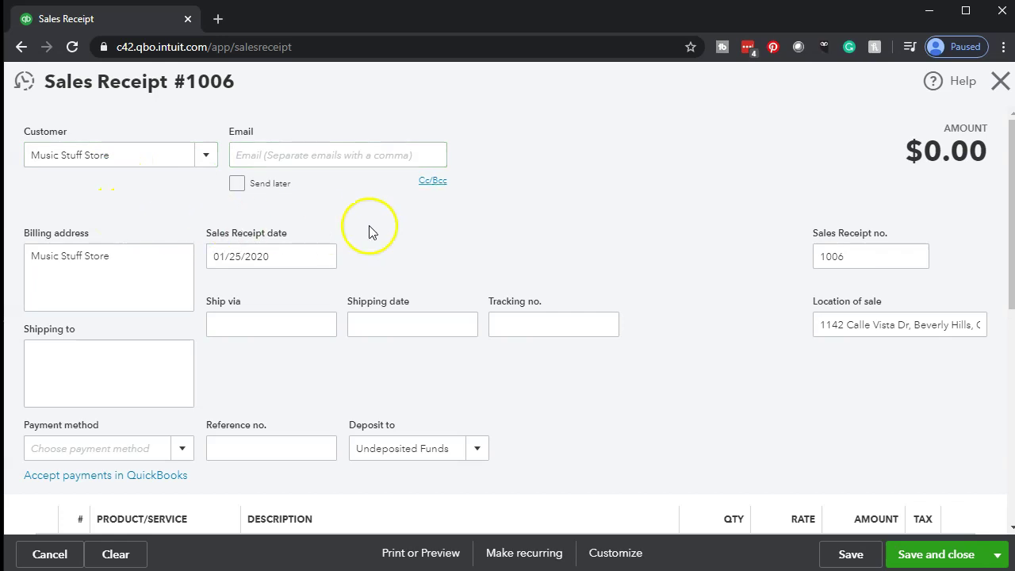
{"action": "left_click", "coordinate": [746, 312]}
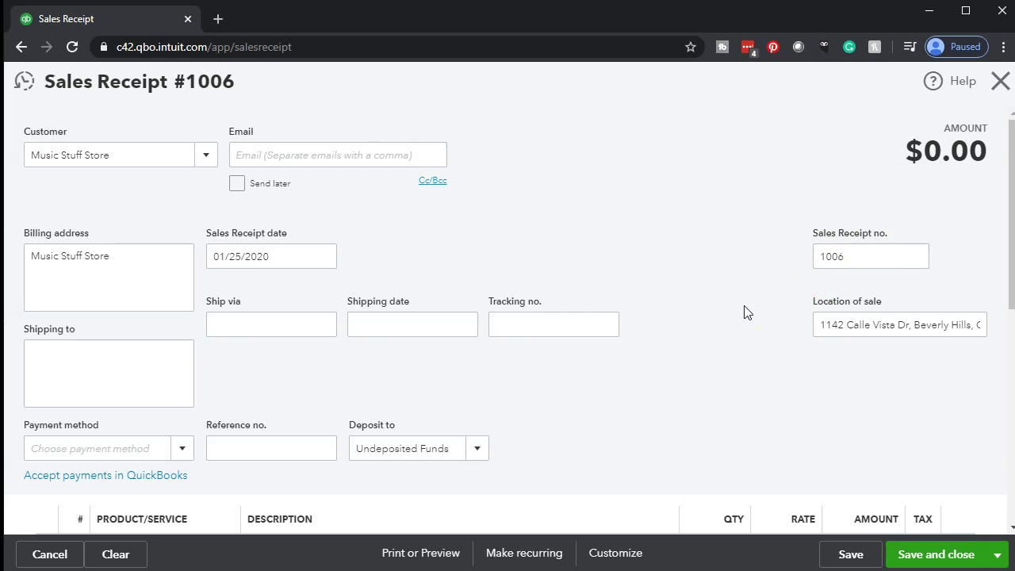
{"action": "scroll", "coordinate": [745, 312], "scroll_direction": "down", "scroll_amount": 2}
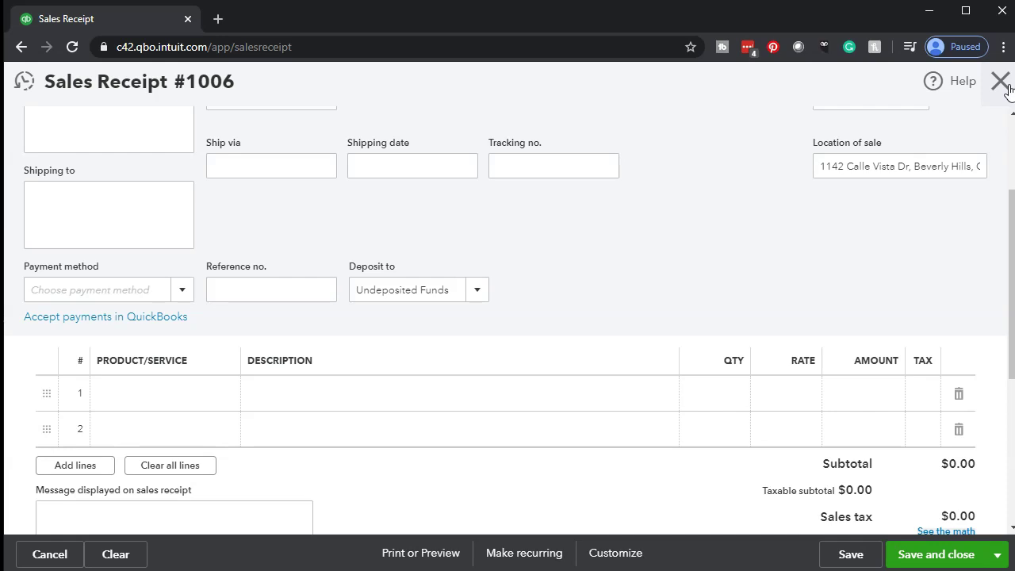
{"action": "left_click", "coordinate": [1005, 86]}
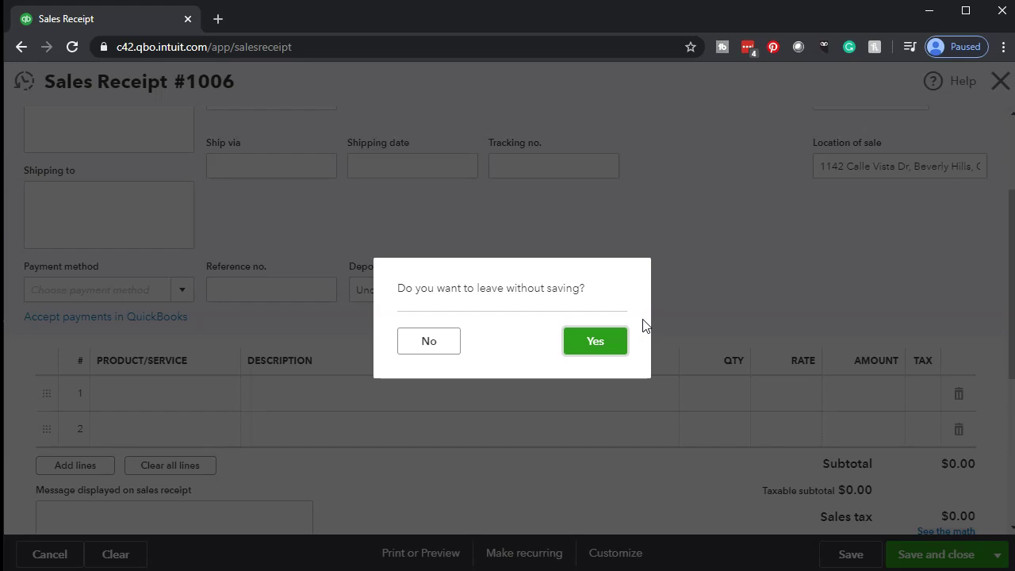
{"action": "left_click", "coordinate": [595, 341]}
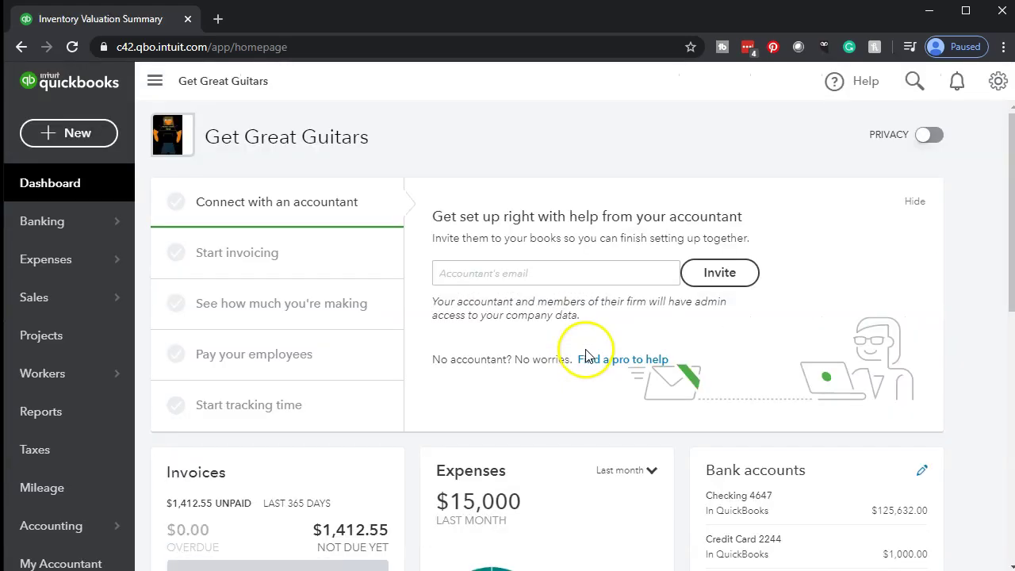
Start a new invoice for Music Stuff Store and add the $598 Gibson SG billable expense line
{"action": "left_click", "coordinate": [79, 135]}
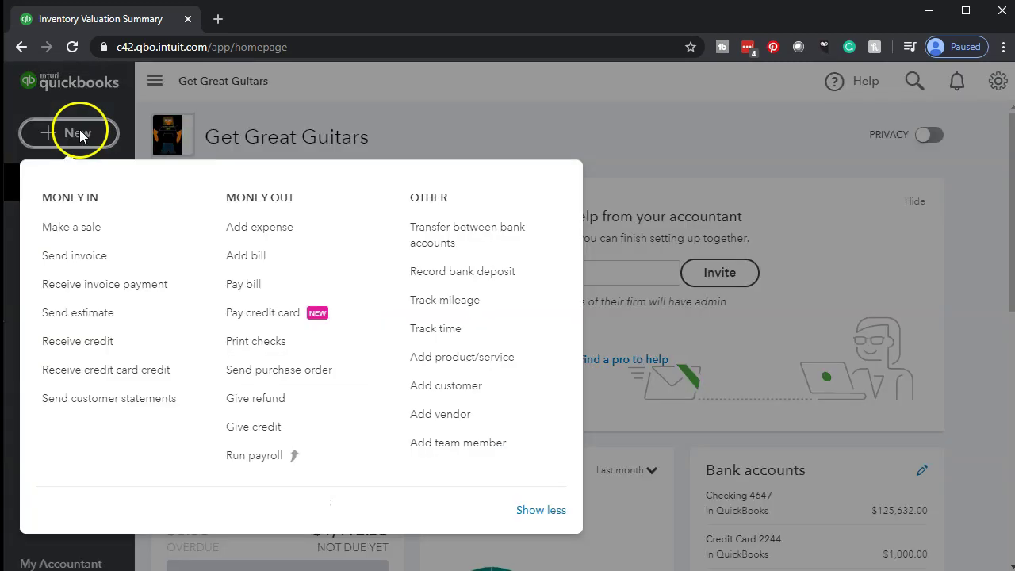
{"action": "left_click", "coordinate": [94, 263]}
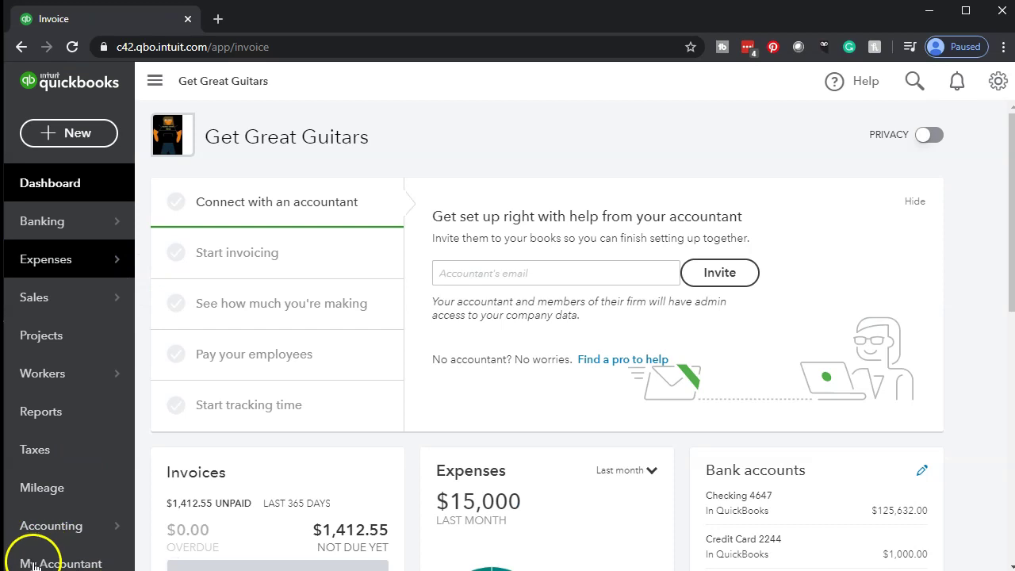
{"action": "type", "text": "mu"}
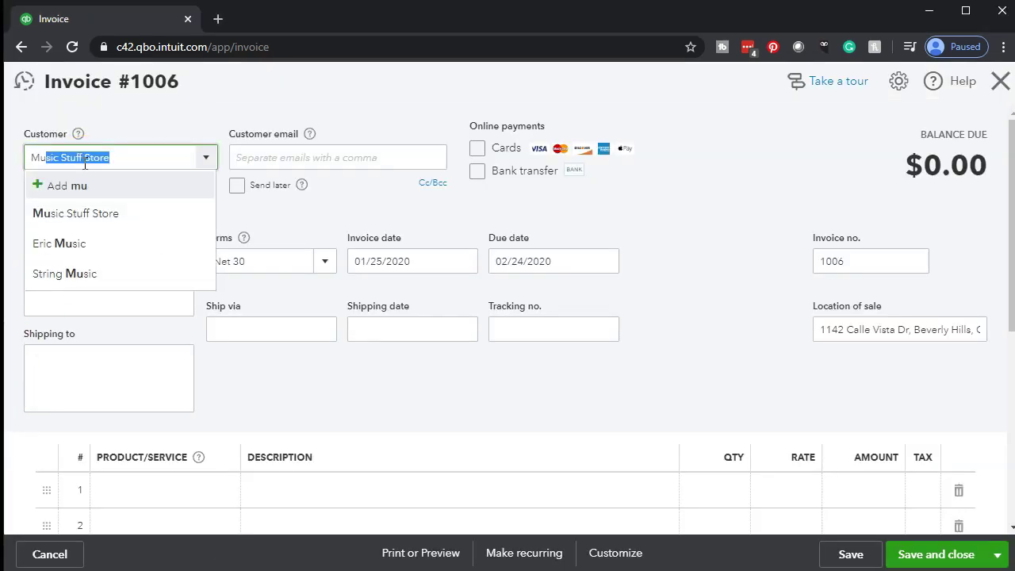
{"action": "key", "text": "BackSpace"}
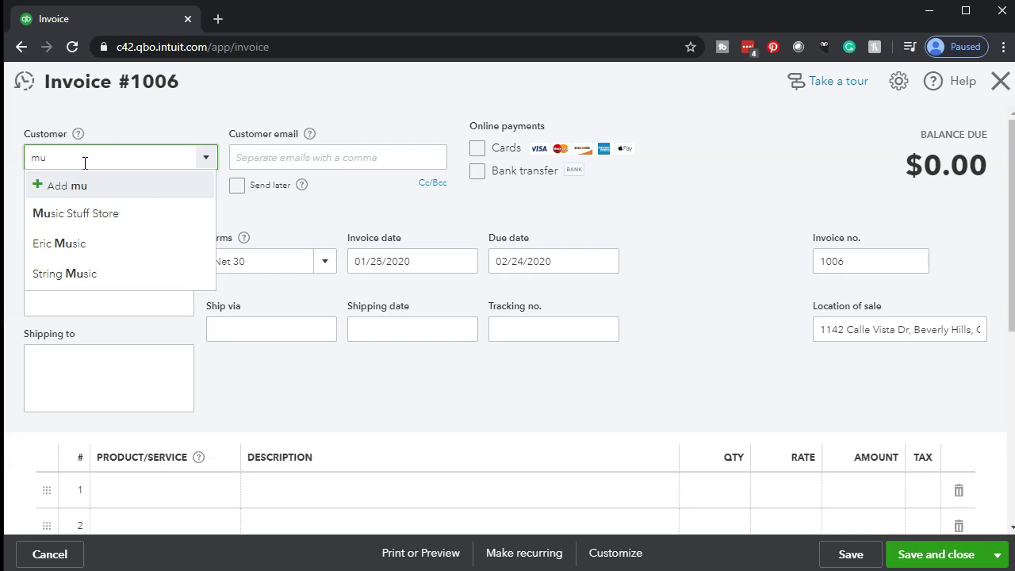
{"action": "left_click", "coordinate": [99, 212]}
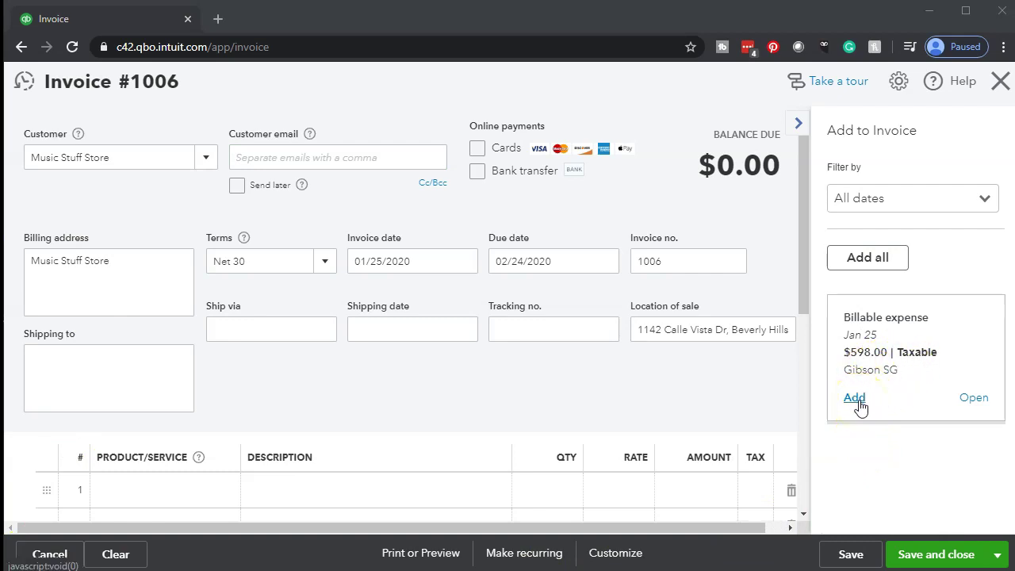
{"action": "left_click", "coordinate": [871, 372]}
{"action": "left_click", "coordinate": [854, 404]}
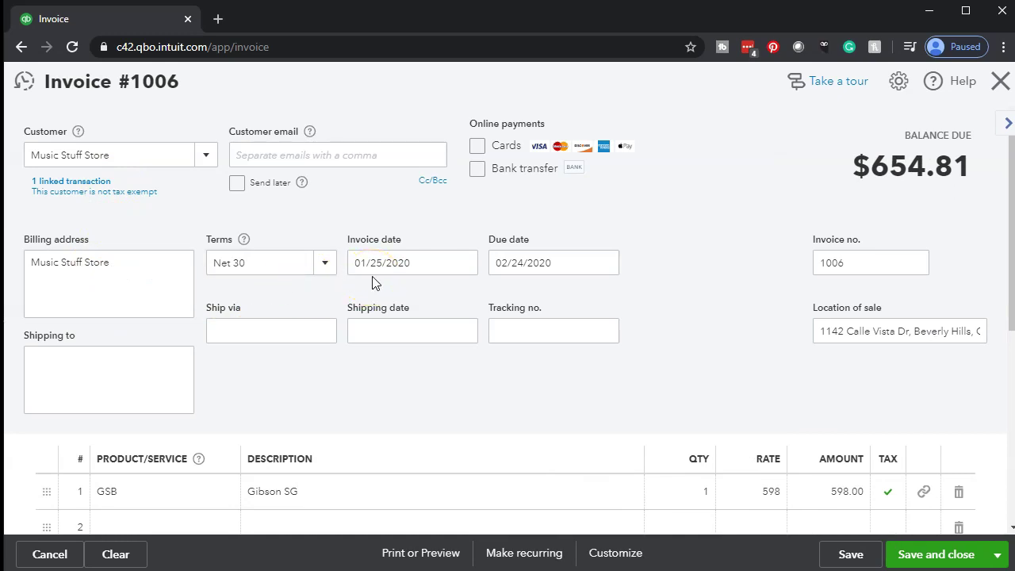
Begin entering a row 2 product beneath the $598 GSB Gibson SG line
{"action": "scroll", "coordinate": [376, 283], "scroll_direction": "down", "scroll_amount": 3}
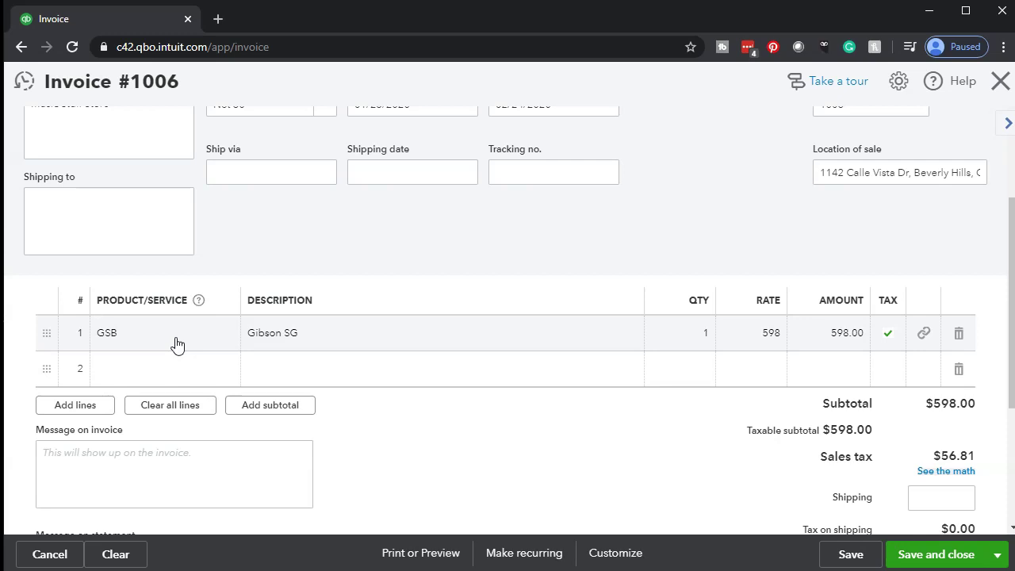
{"action": "left_click", "coordinate": [172, 369]}
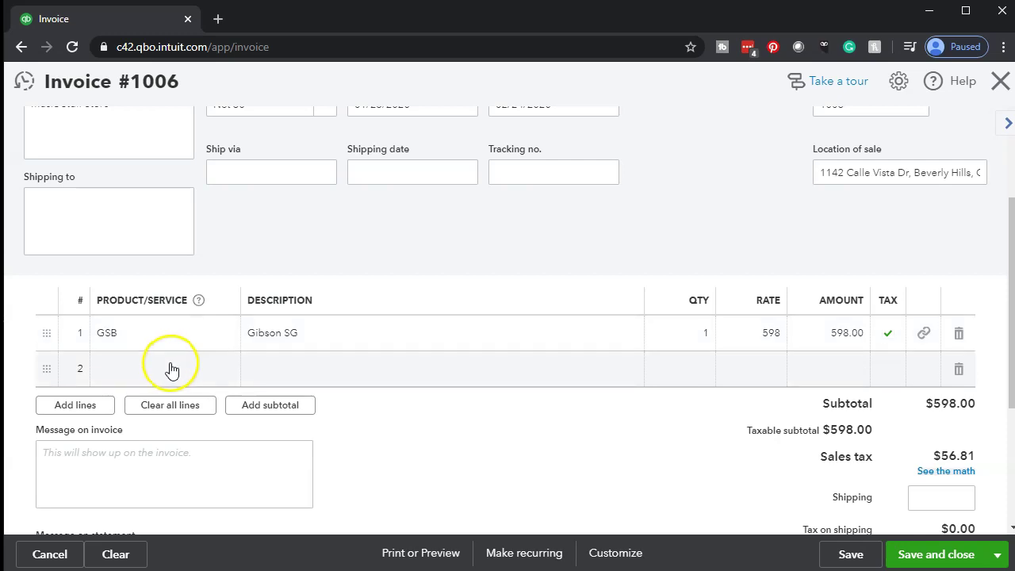
{"action": "left_click", "coordinate": [760, 351]}
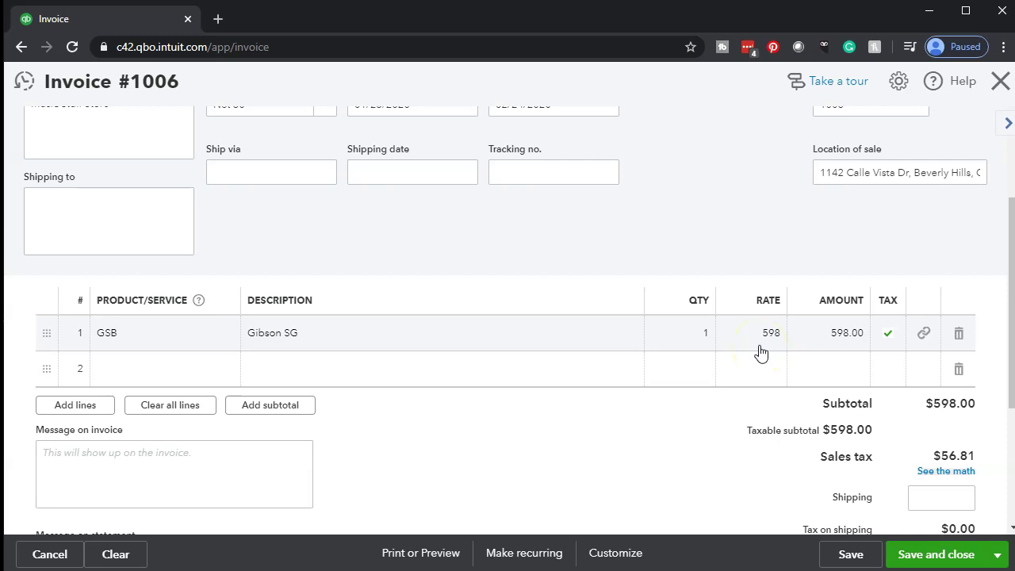
{"action": "left_click", "coordinate": [200, 374]}
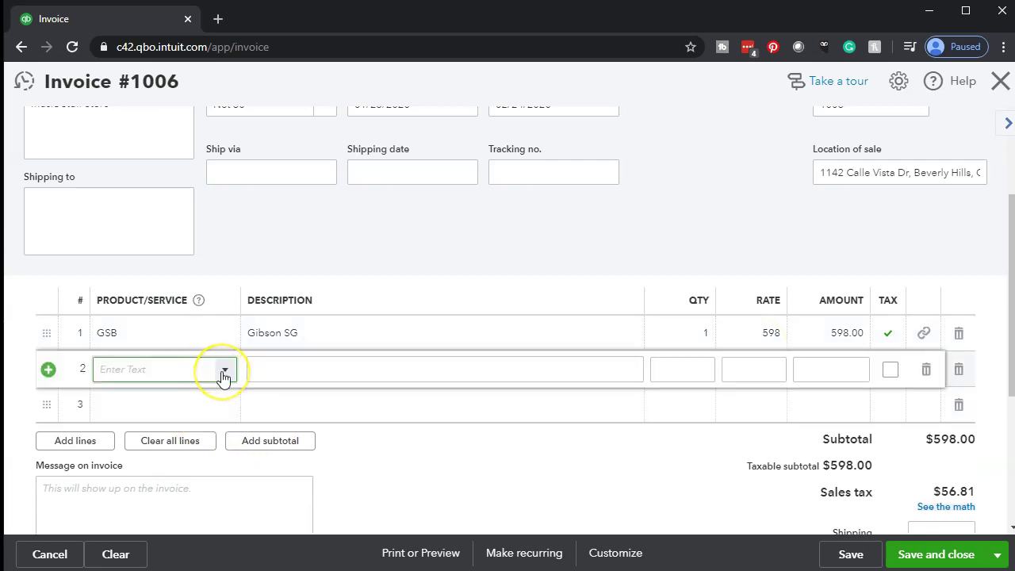
Choose the GSB Gibson SG item for invoice line 2
{"action": "left_click", "coordinate": [224, 371]}
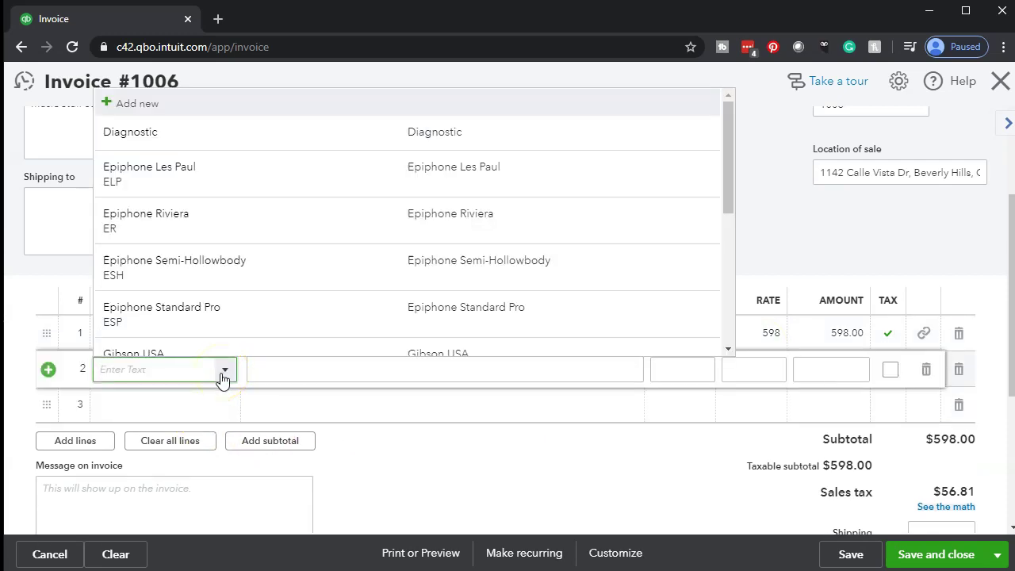
{"action": "type", "text": "Gb"}
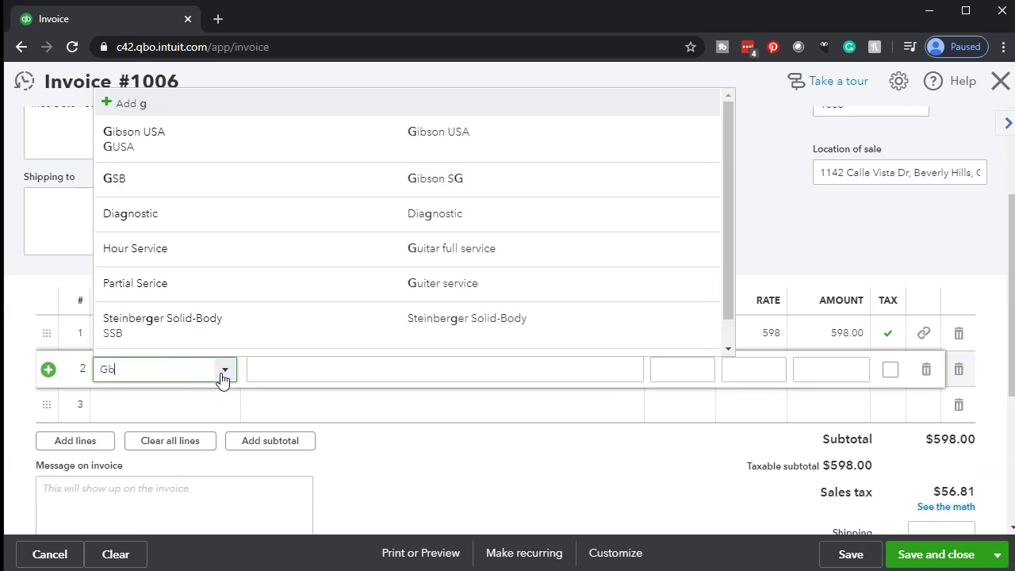
{"action": "key", "text": "BackSpace"}
{"action": "key", "text": "BackSpace"}
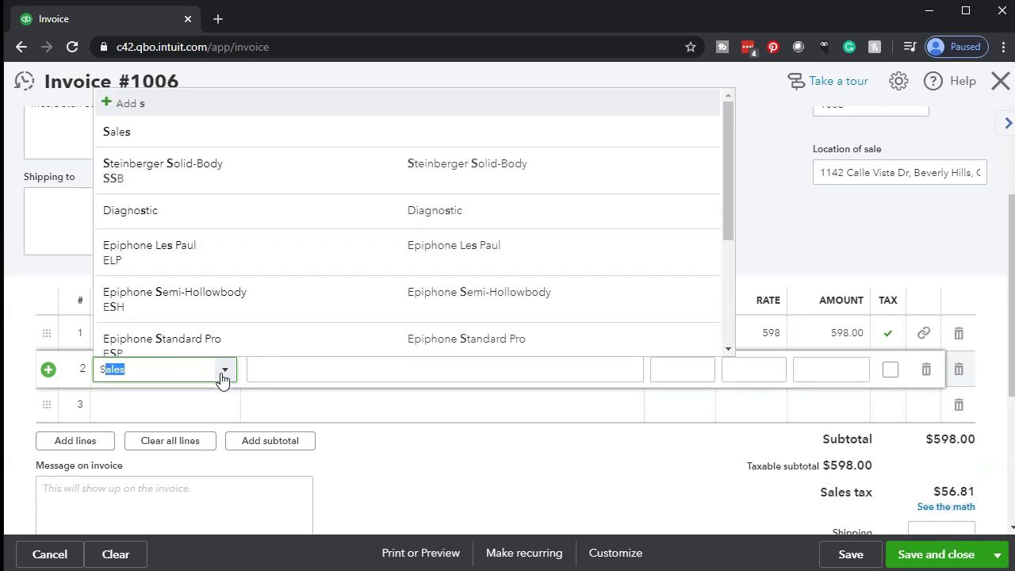
{"action": "type", "text": "Sb"}
{"action": "key", "text": "BackSpace"}
{"action": "key", "text": "BackSpace"}
{"action": "type", "text": "GSb"}
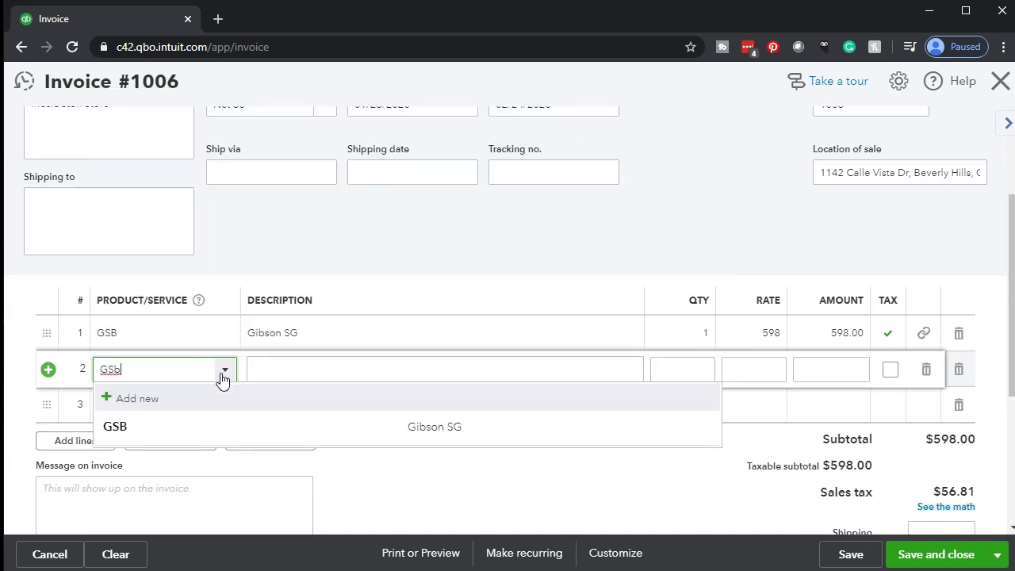
{"action": "left_click", "coordinate": [169, 428]}
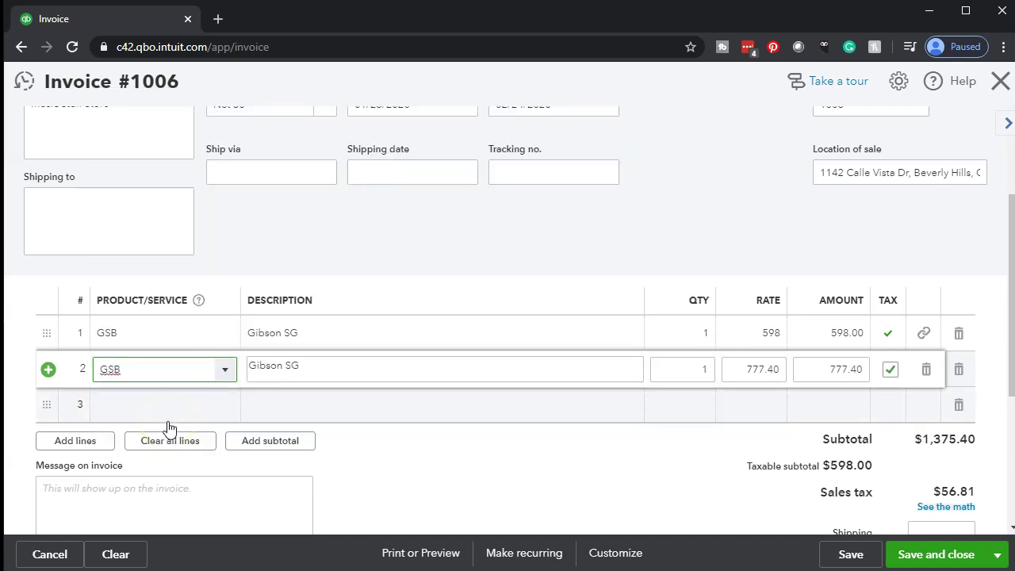
Change line 1's rate to 777.40 and delete the duplicate Gibson SG line 2
{"action": "left_click", "coordinate": [768, 338]}
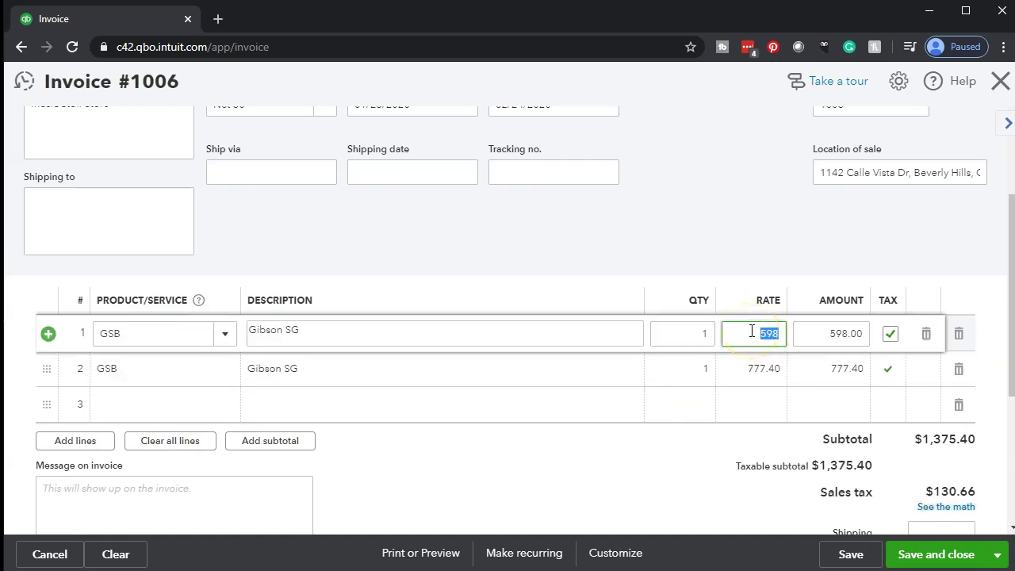
{"action": "type", "text": "777.40"}
{"action": "key", "text": "Tab"}
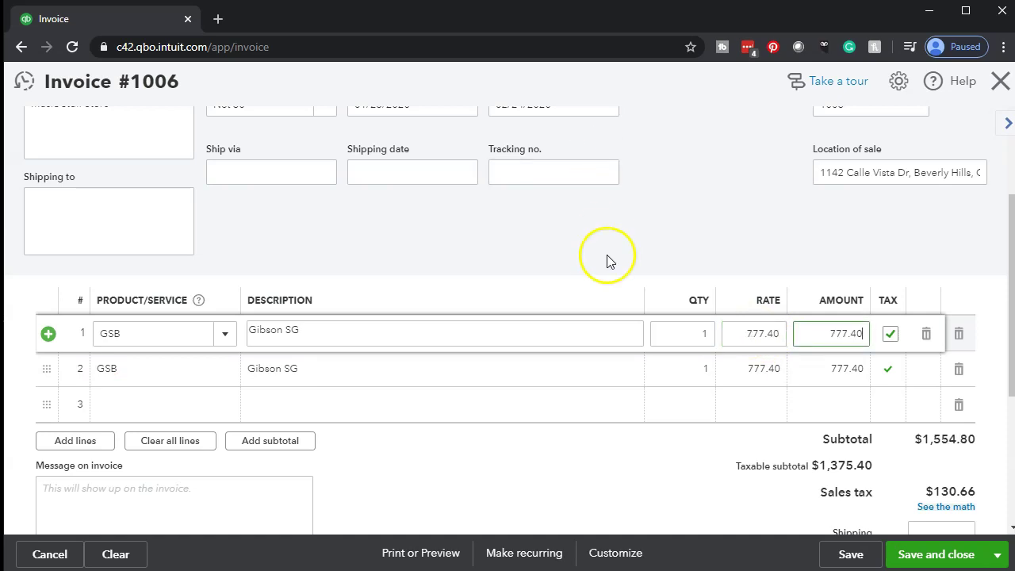
{"action": "left_click", "coordinate": [423, 376]}
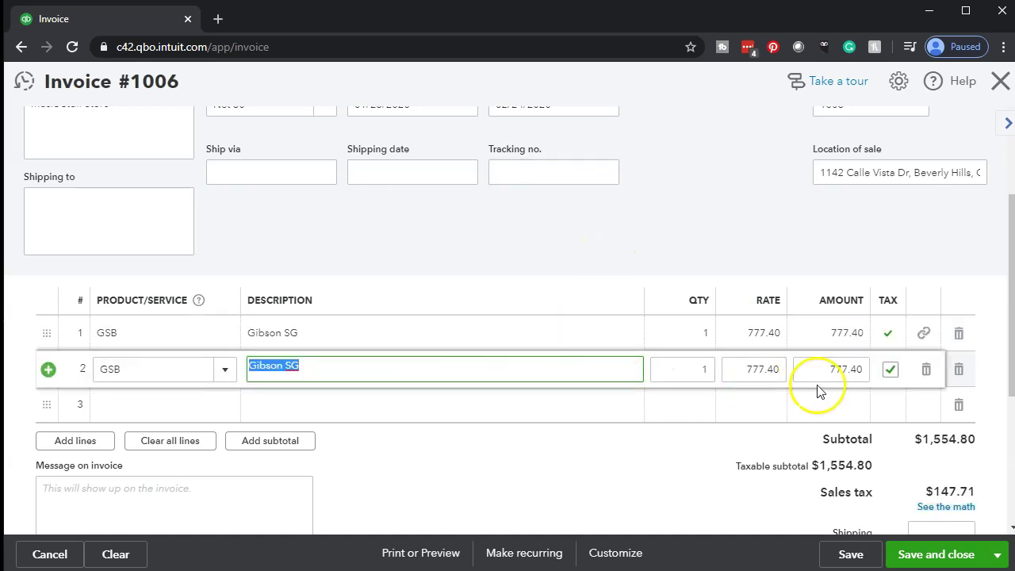
{"action": "left_click", "coordinate": [926, 372]}
{"action": "left_click", "coordinate": [728, 428]}
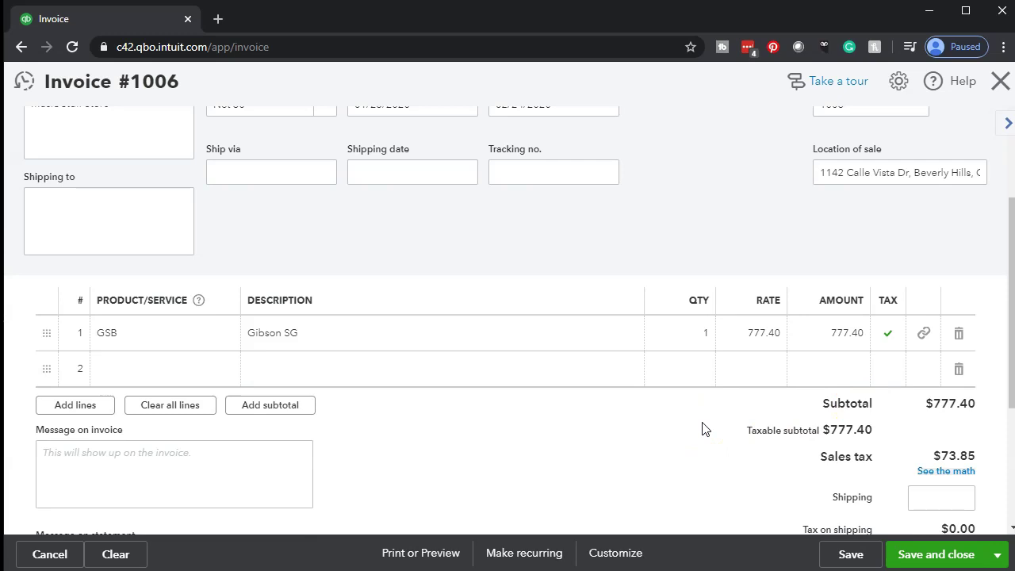
{"action": "scroll", "coordinate": [700, 428], "scroll_direction": "down", "scroll_amount": 2}
Check the $851.25 total, save invoice #1006, and close the follow-up blank invoice
{"action": "left_click", "coordinate": [849, 466]}
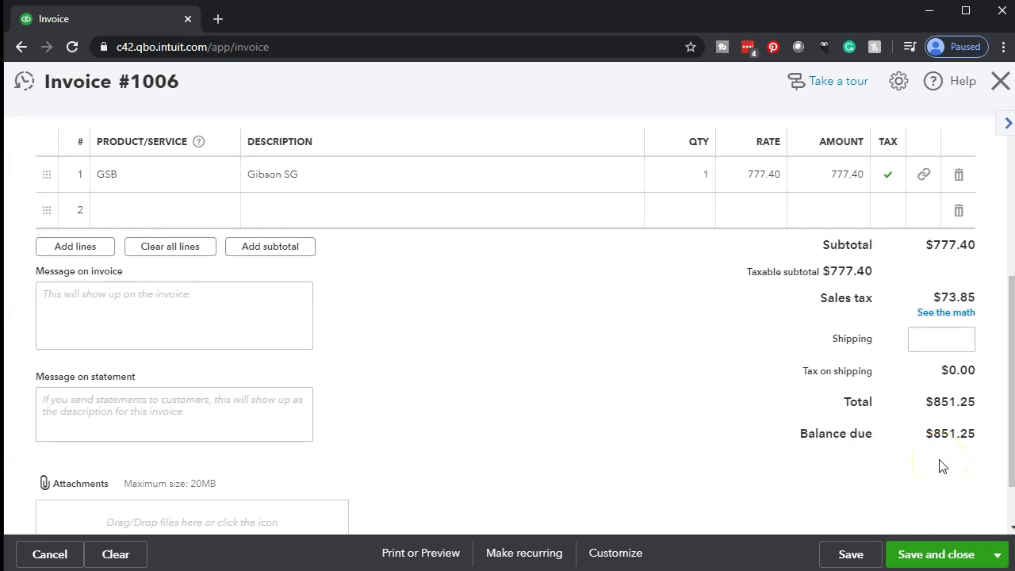
{"action": "scroll", "coordinate": [417, 448], "scroll_direction": "up", "scroll_amount": 4}
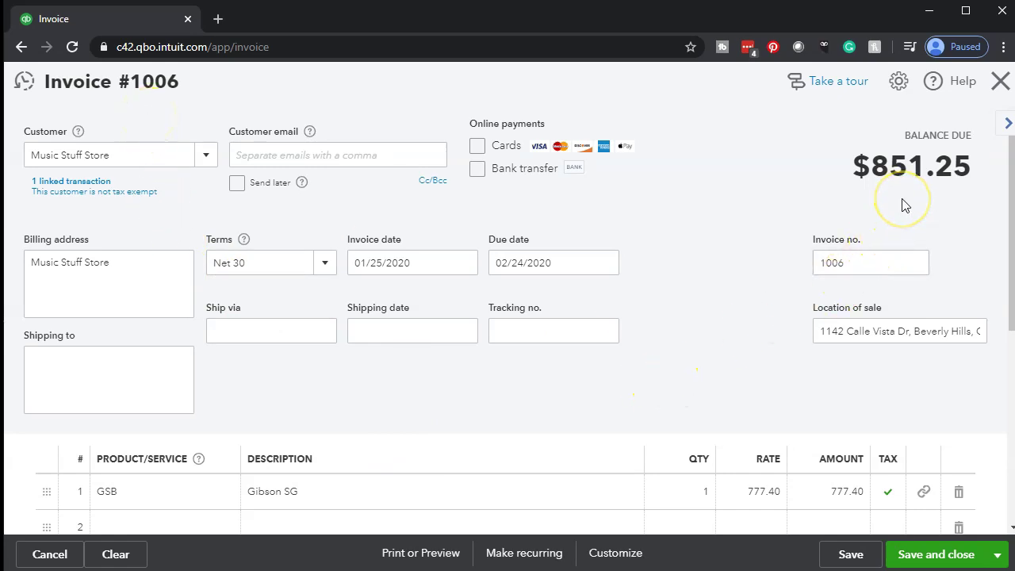
{"action": "scroll", "coordinate": [708, 257], "scroll_direction": "down", "scroll_amount": 3}
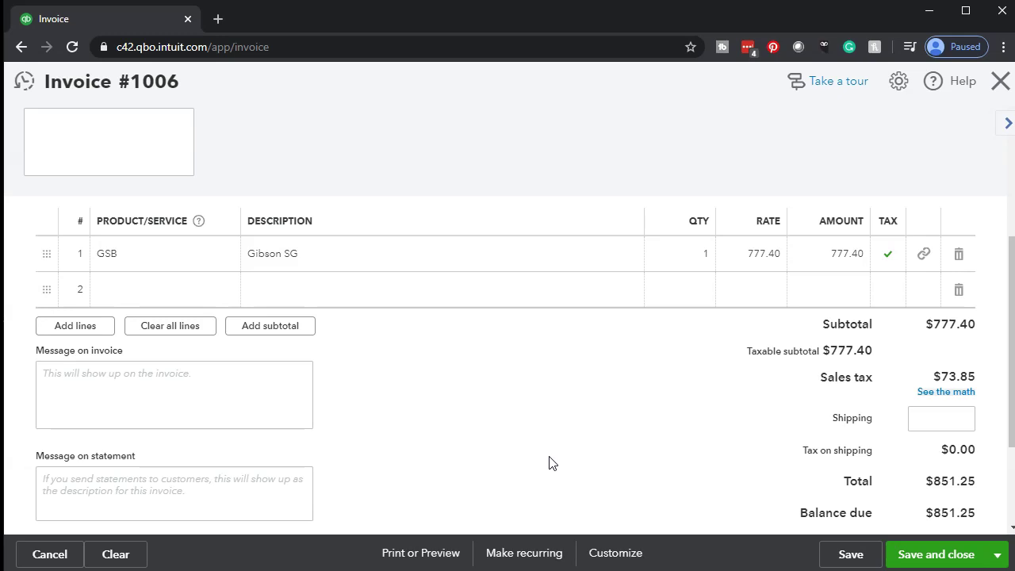
{"action": "left_click", "coordinate": [925, 556]}
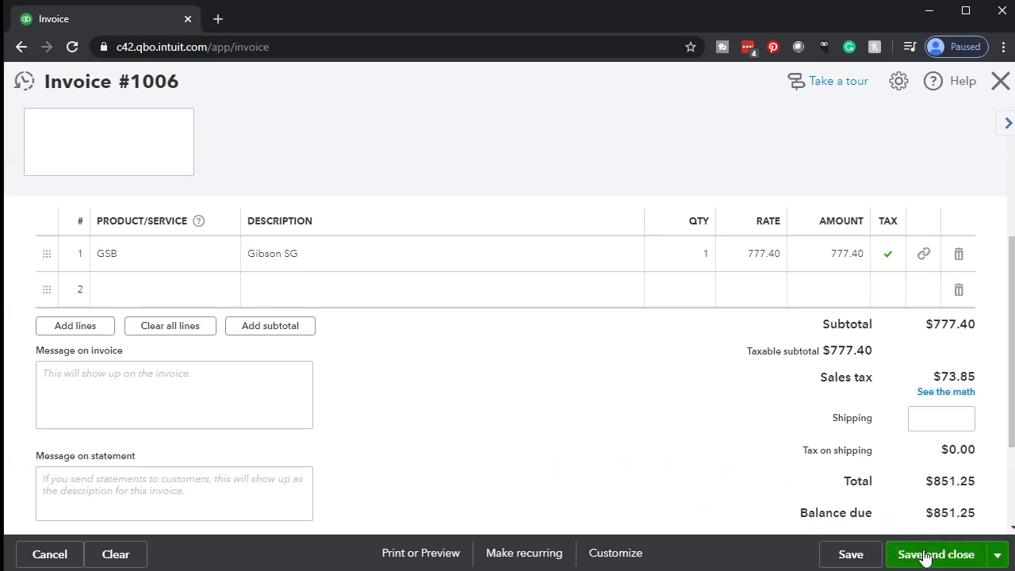
{"action": "left_click", "coordinate": [999, 82]}
{"action": "left_click", "coordinate": [996, 82]}
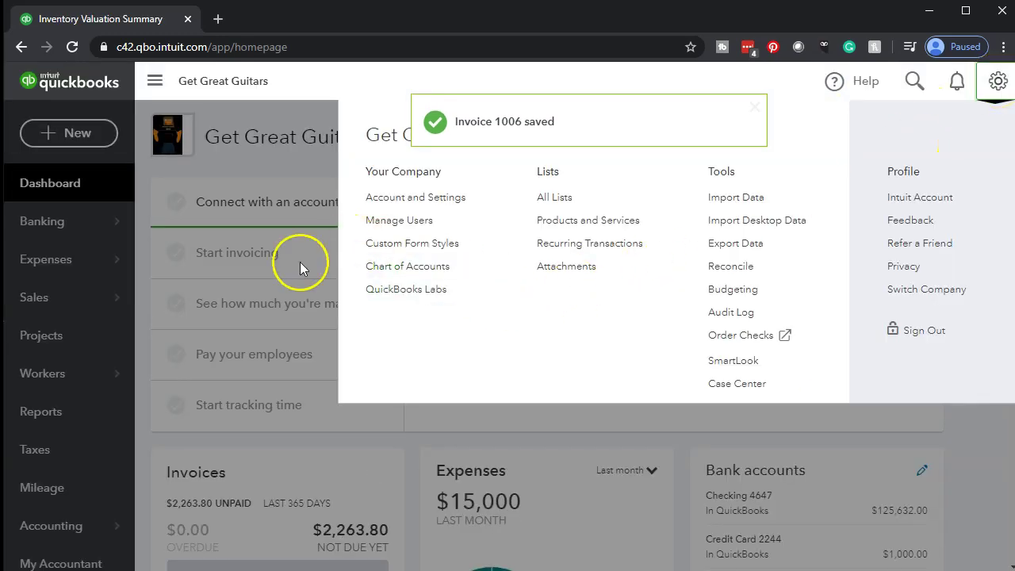
Find the Trial Balance report by searching 'tri' in Reports and open it
{"action": "left_click", "coordinate": [143, 287]}
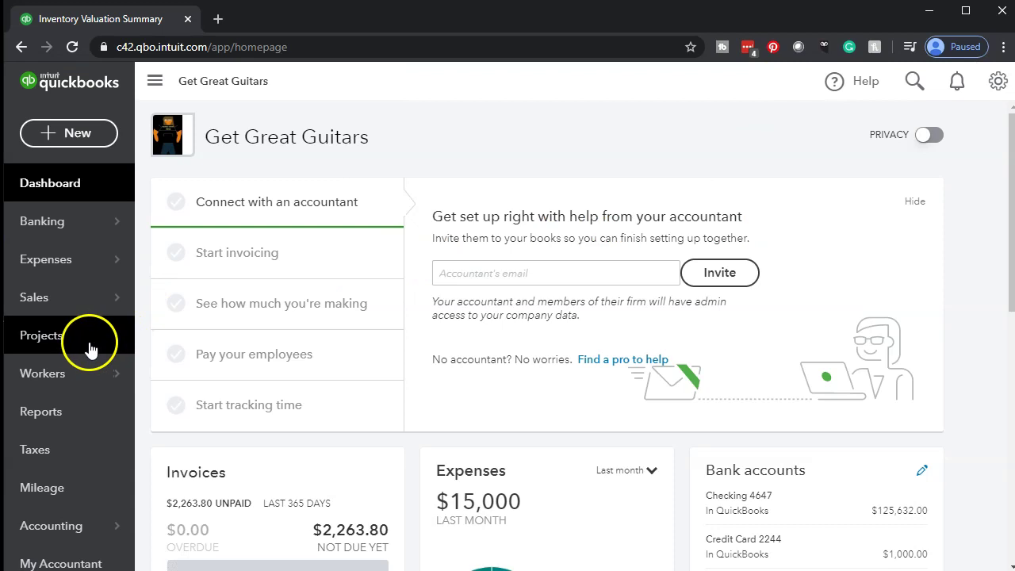
{"action": "left_click", "coordinate": [41, 411]}
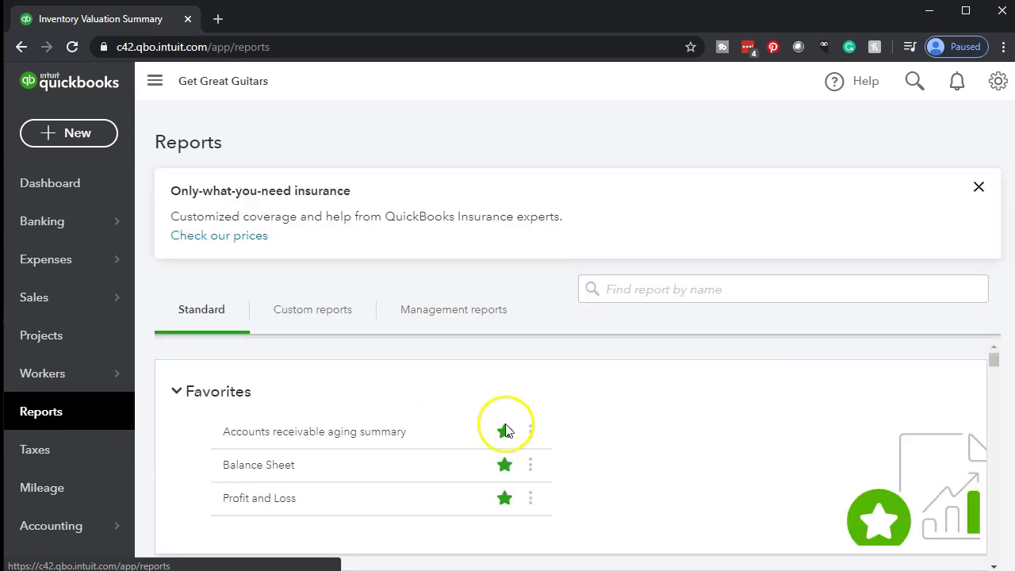
{"action": "left_click", "coordinate": [662, 289]}
{"action": "type", "text": "tri"}
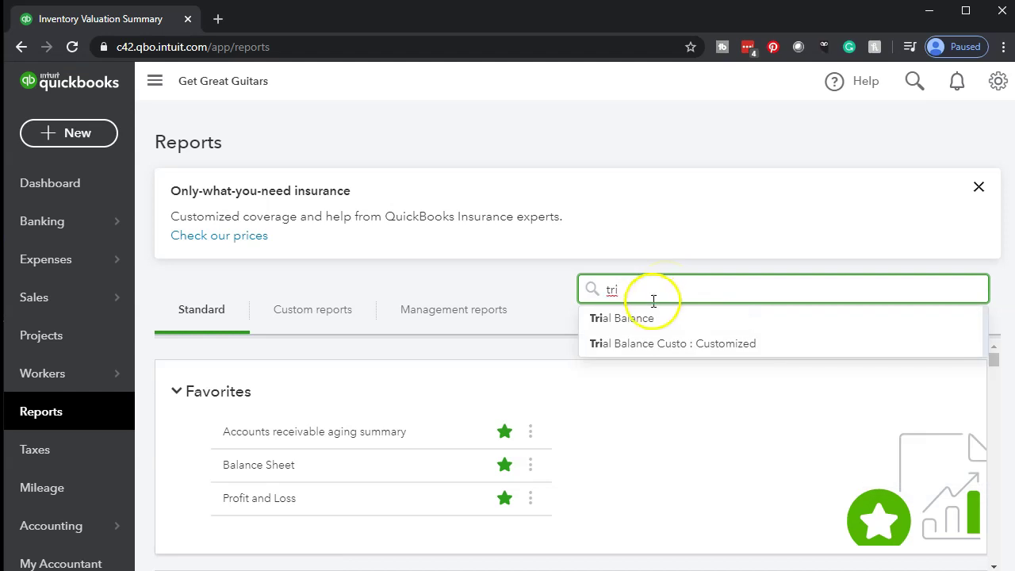
{"action": "left_click", "coordinate": [648, 321]}
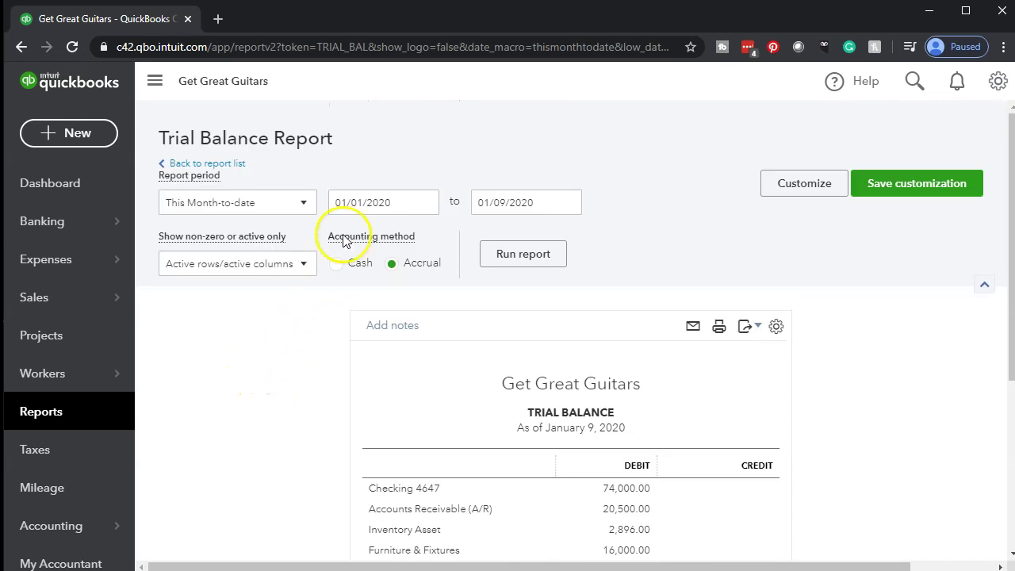
Set the report dates to 01/01/2020 through 12/31/2020 and rerun it
{"action": "left_click", "coordinate": [388, 201]}
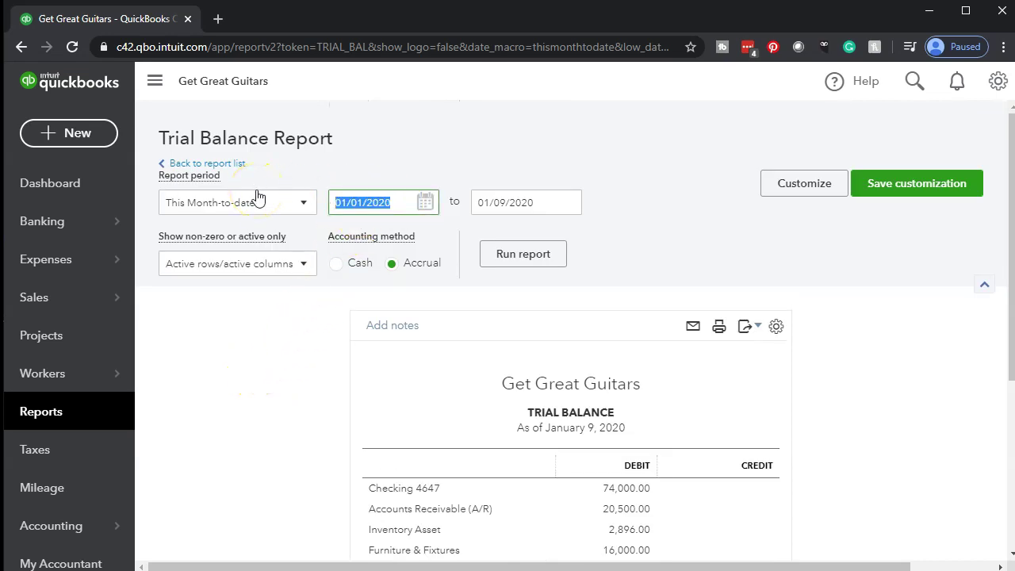
{"action": "type", "text": "01012020"}
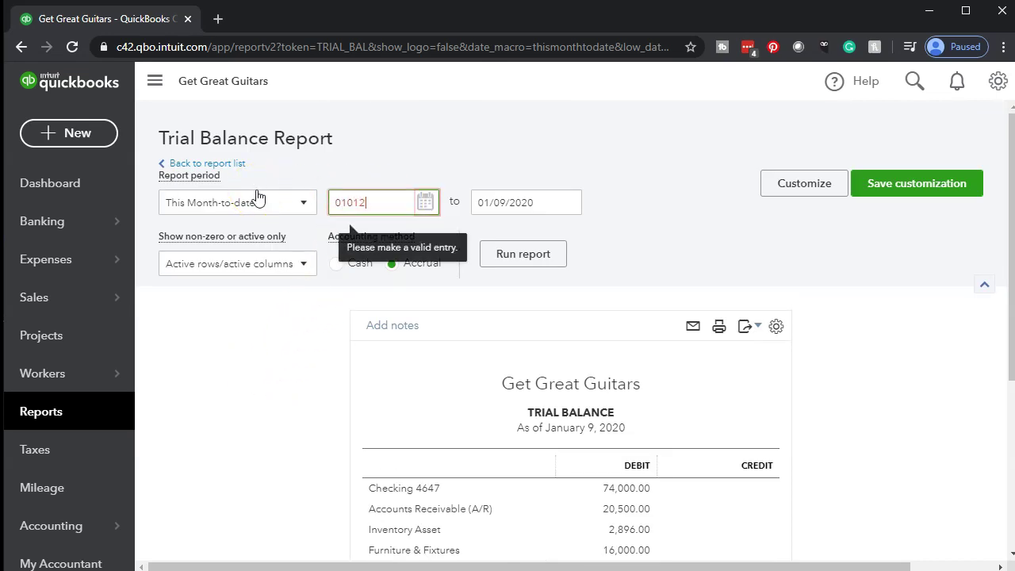
{"action": "key", "text": "Tab"}
{"action": "type", "text": "12312020"}
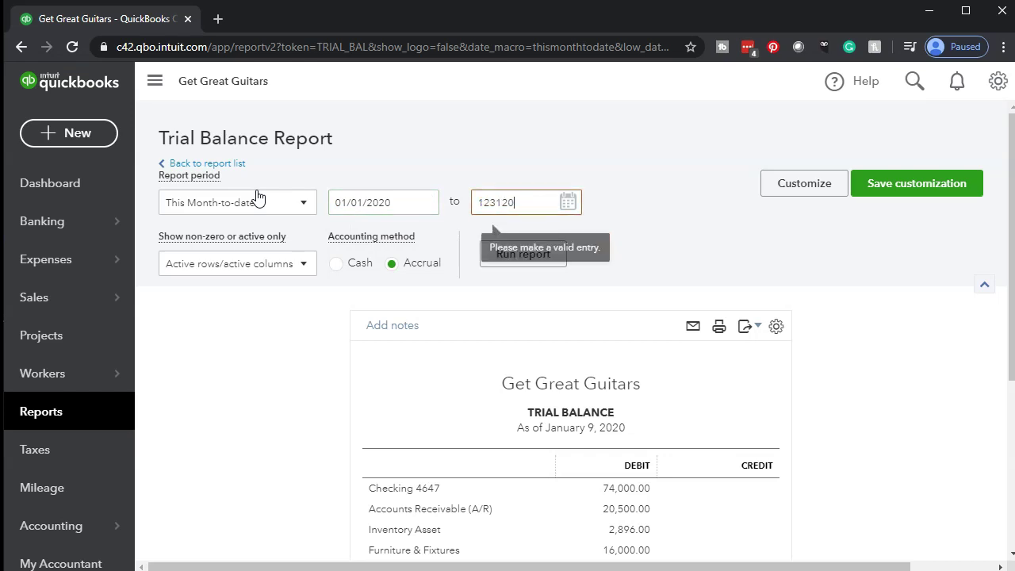
{"action": "key", "text": "Tab"}
{"action": "left_click", "coordinate": [494, 252]}
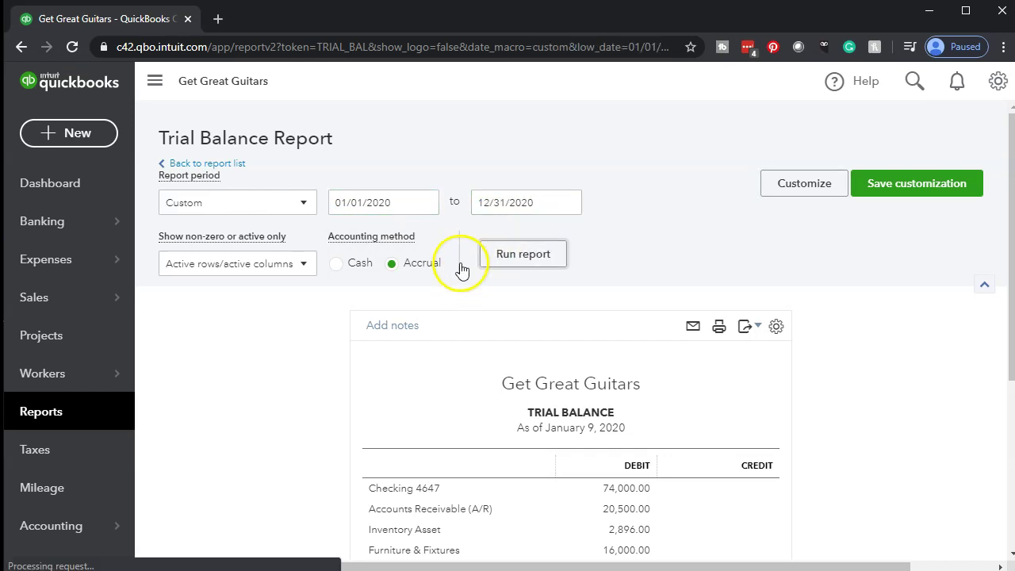
{"action": "left_click", "coordinate": [156, 82]}
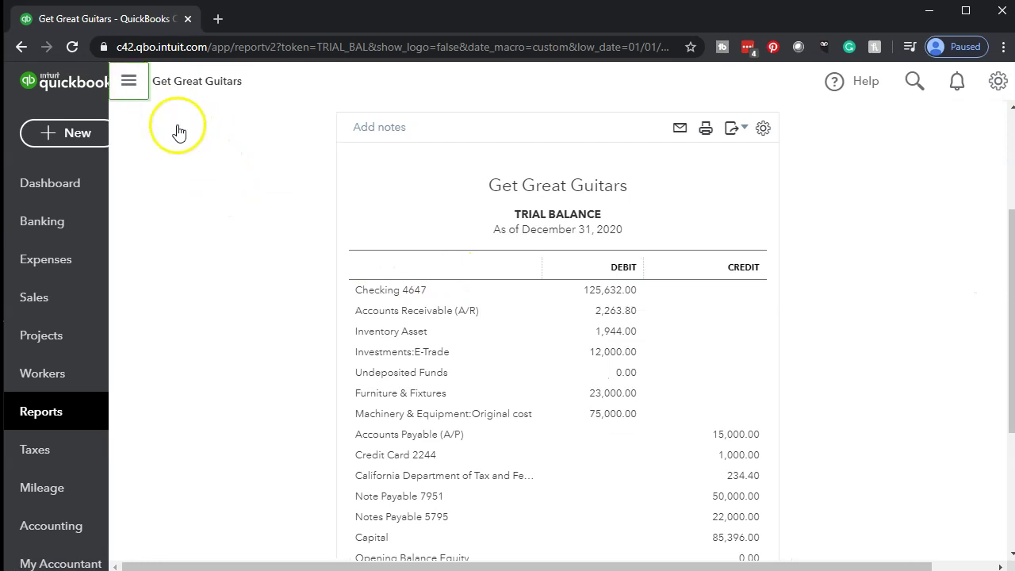
Zoom to 125% and drill into Accounts Receivable 2,263.80, showing invoice 1006 at 851.25
{"action": "key", "text": "ctrl+plus"}
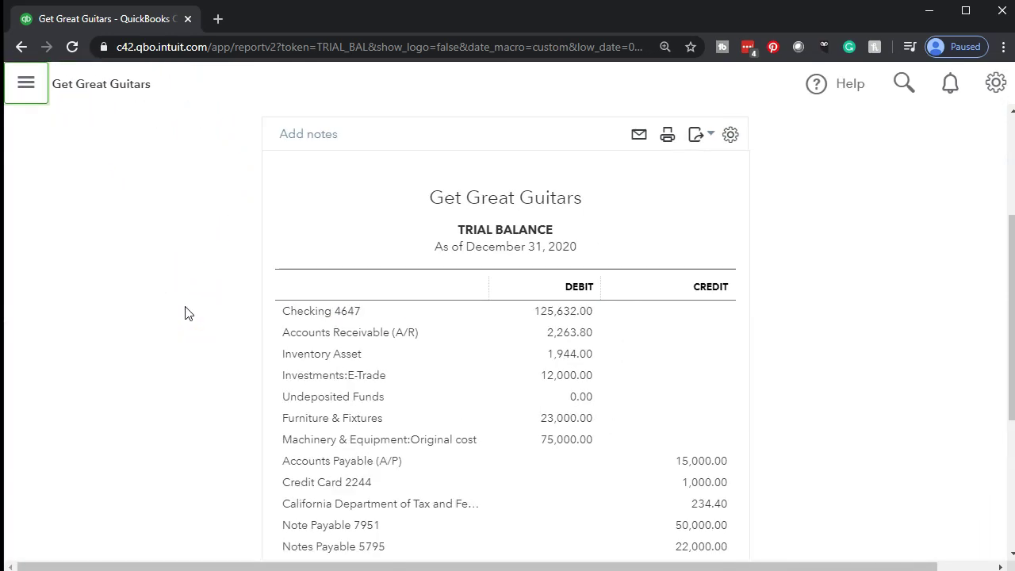
{"action": "key", "text": "ctrl+plus"}
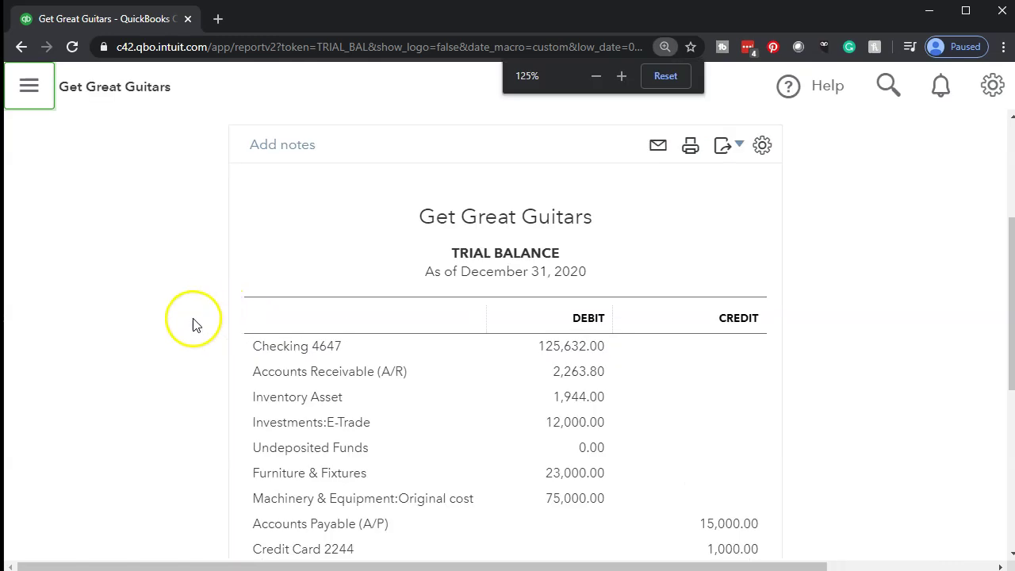
{"action": "scroll", "coordinate": [193, 324], "scroll_direction": "down", "scroll_amount": 1}
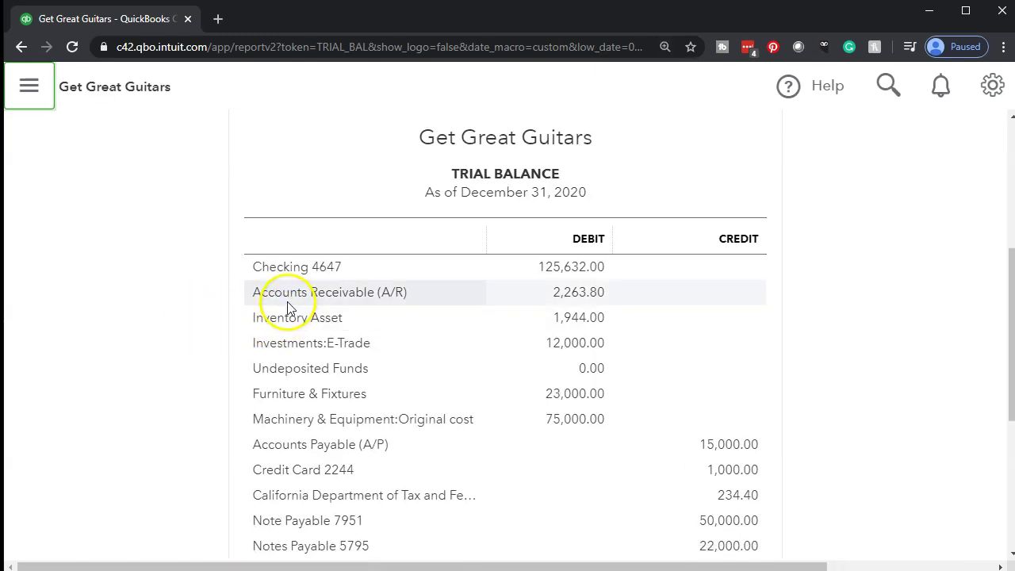
{"action": "left_click", "coordinate": [568, 298]}
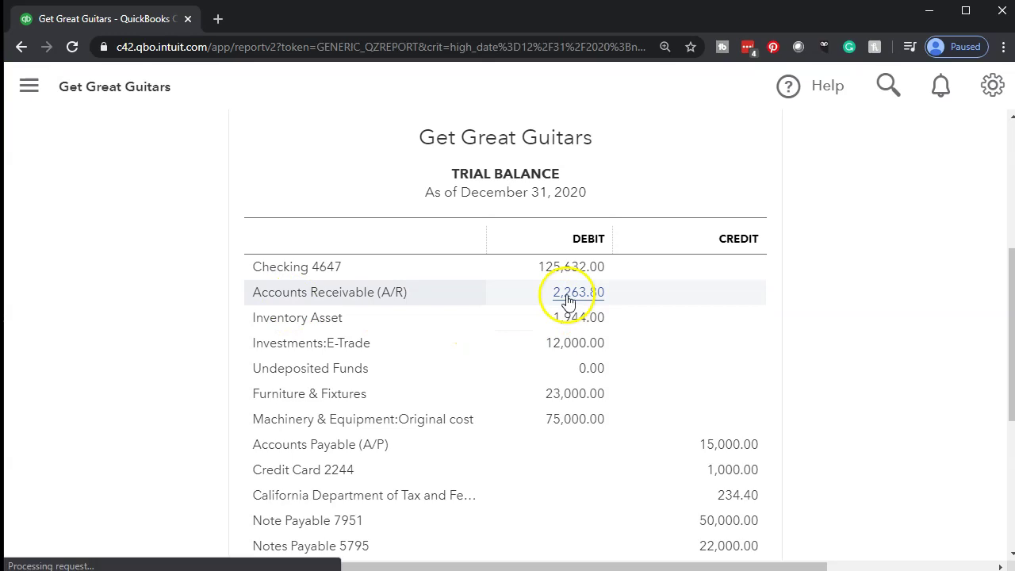
{"action": "scroll", "coordinate": [566, 301], "scroll_direction": "down", "scroll_amount": 2}
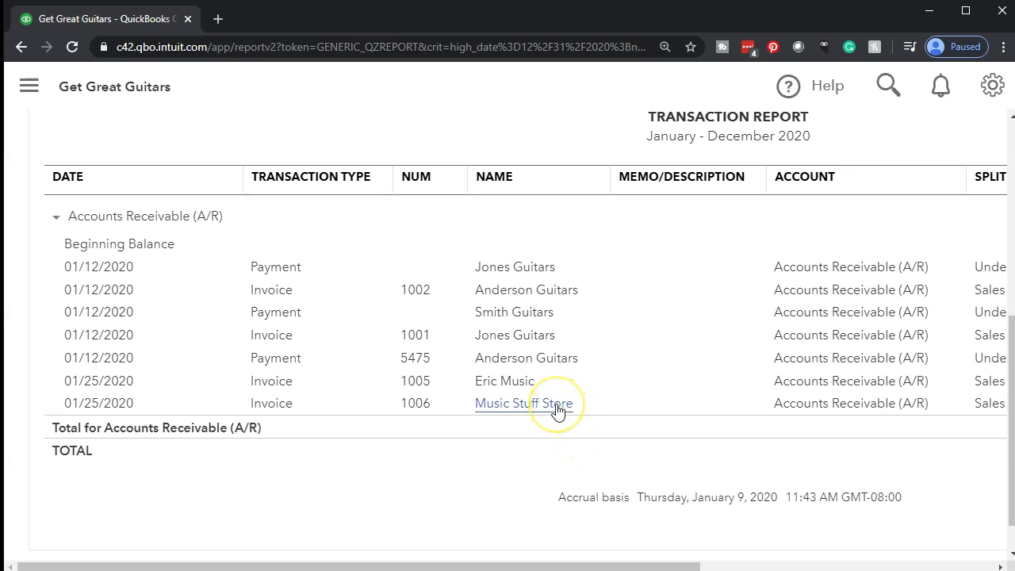
{"action": "left_click_drag", "start_coordinate": [609, 565], "coordinate": [844, 565]}
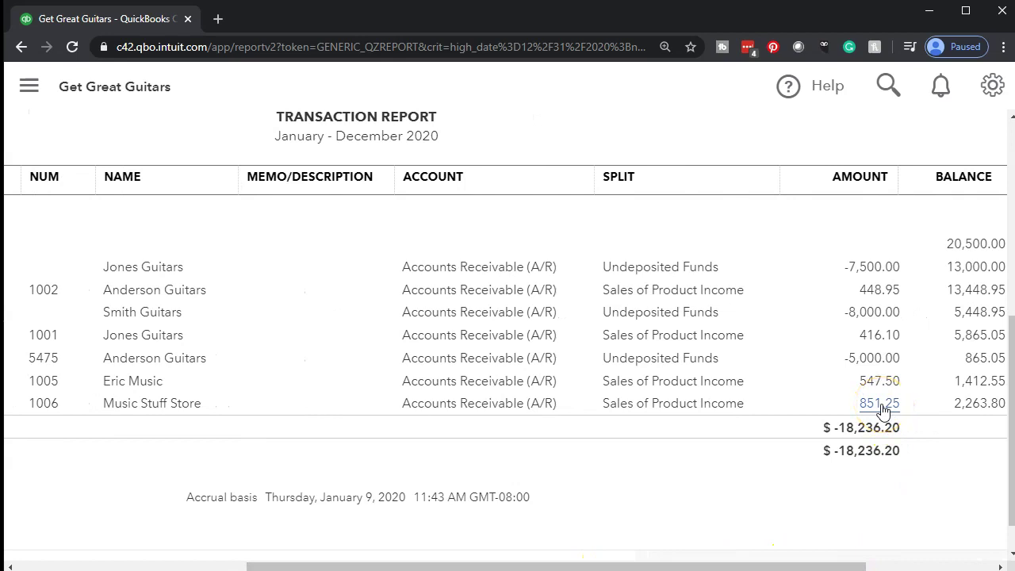
{"action": "scroll", "coordinate": [238, 436], "scroll_direction": "up", "scroll_amount": 5}
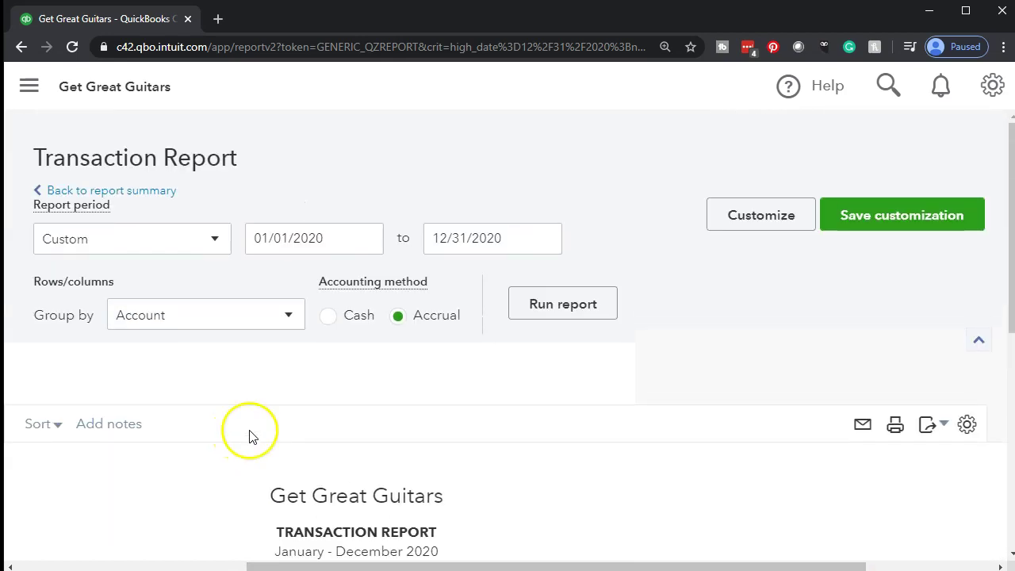
Drill into Sales of Product Income 2,467.40, locate invoice 1006's 777.40, then return to Trial Balance
{"action": "left_click", "coordinate": [156, 193]}
{"action": "scroll", "coordinate": [441, 279], "scroll_direction": "down", "scroll_amount": 4}
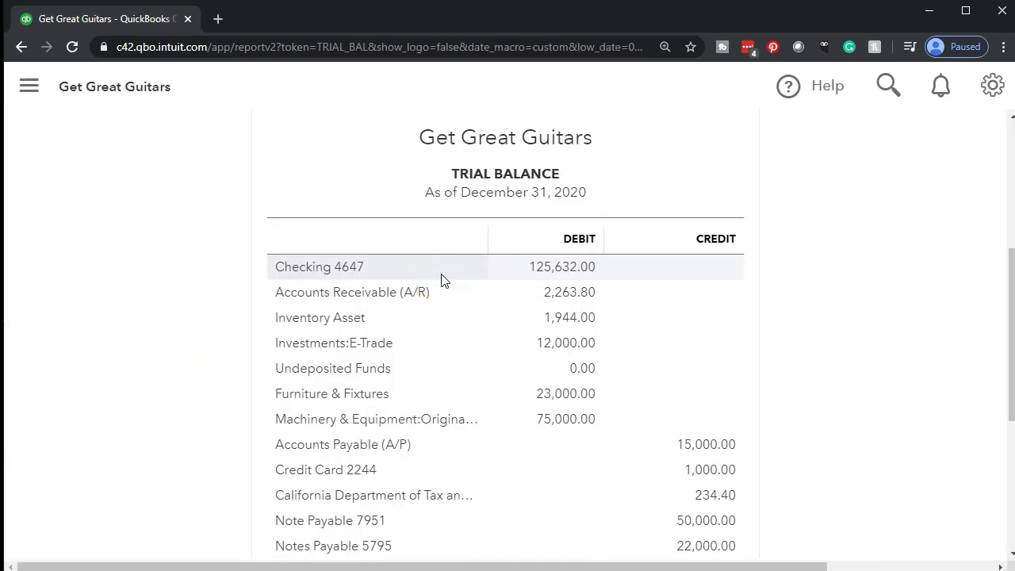
{"action": "scroll", "coordinate": [442, 280], "scroll_direction": "down", "scroll_amount": 5}
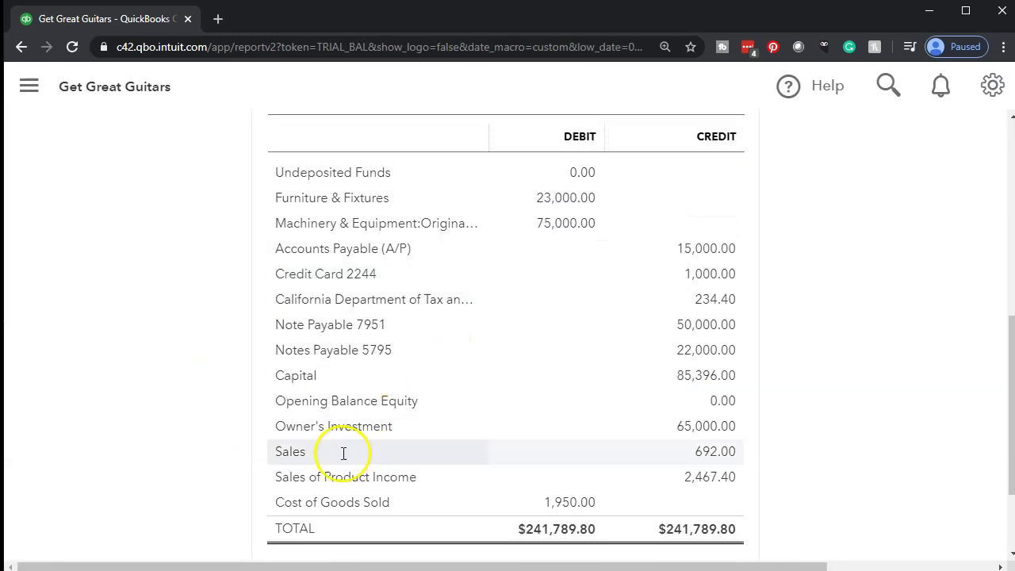
{"action": "left_click", "coordinate": [710, 478]}
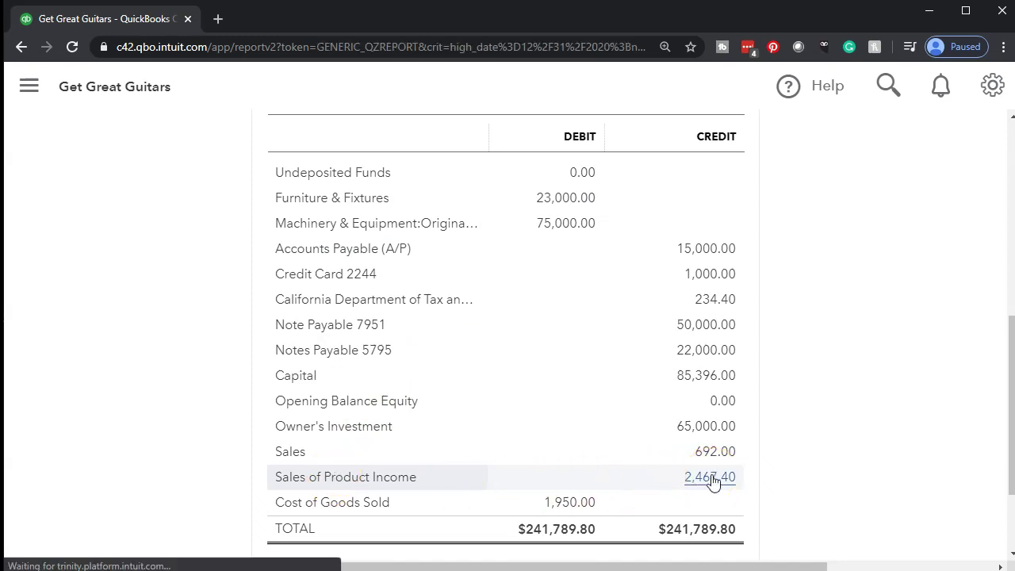
{"action": "scroll", "coordinate": [673, 444], "scroll_direction": "down", "scroll_amount": 2}
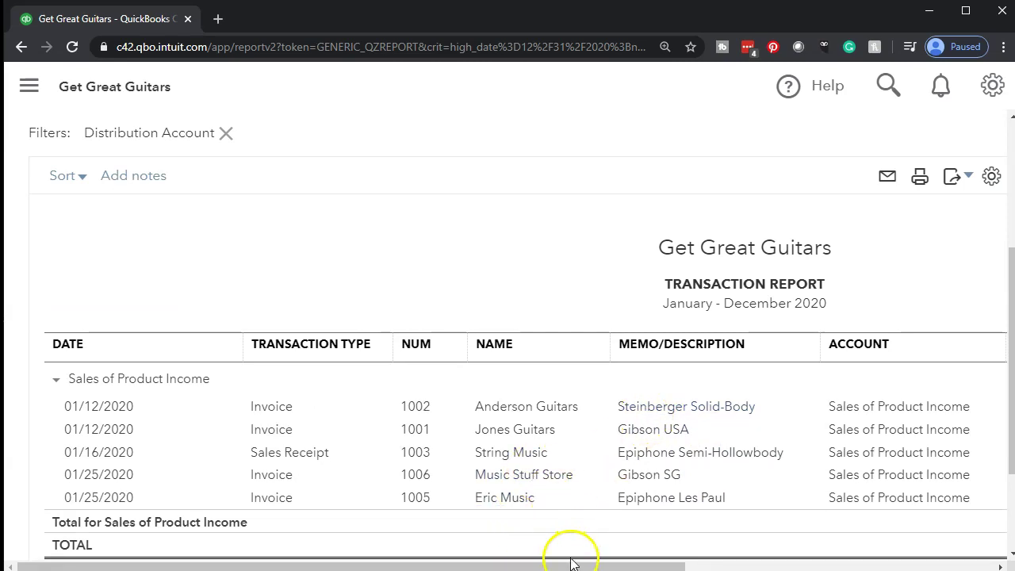
{"action": "left_click_drag", "start_coordinate": [571, 564], "coordinate": [811, 564]}
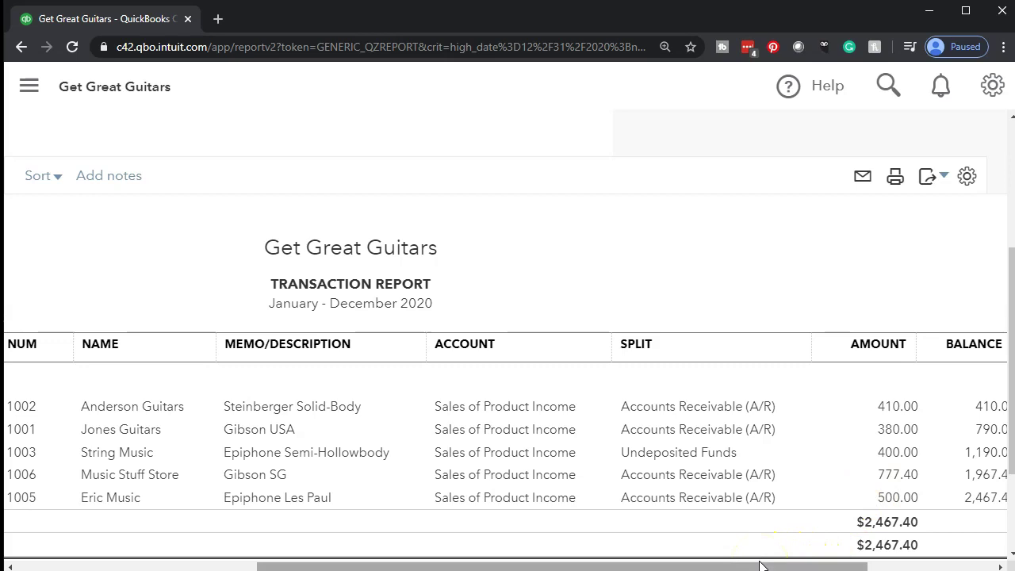
{"action": "left_click_drag", "start_coordinate": [759, 565], "coordinate": [396, 555]}
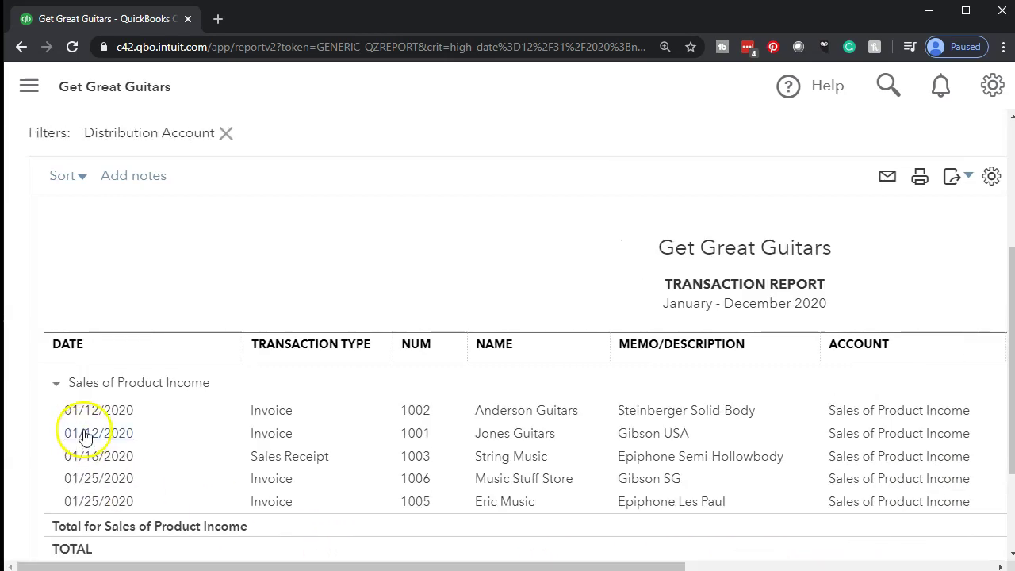
{"action": "scroll", "coordinate": [118, 369], "scroll_direction": "up", "scroll_amount": 3}
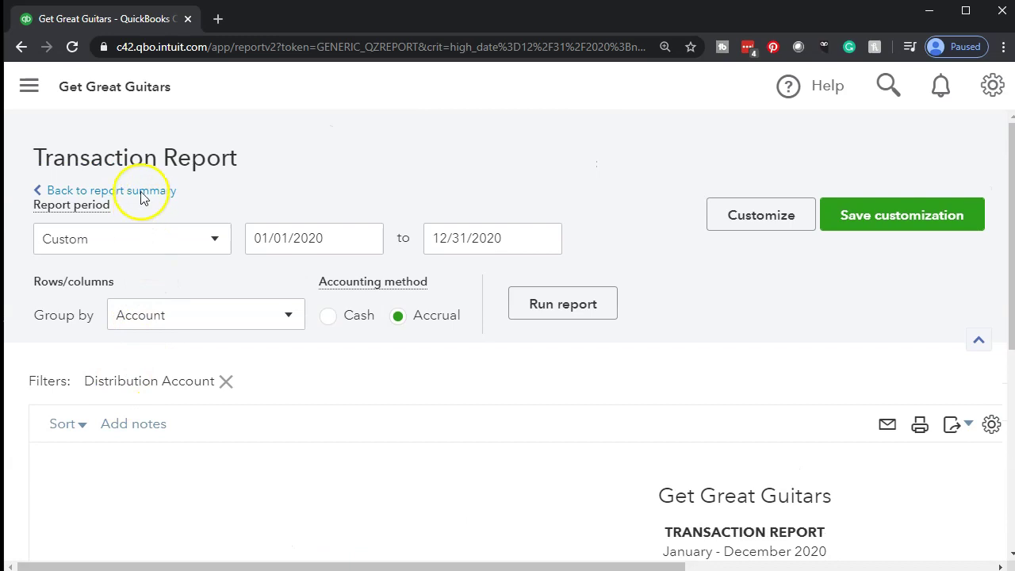
{"action": "left_click", "coordinate": [137, 193]}
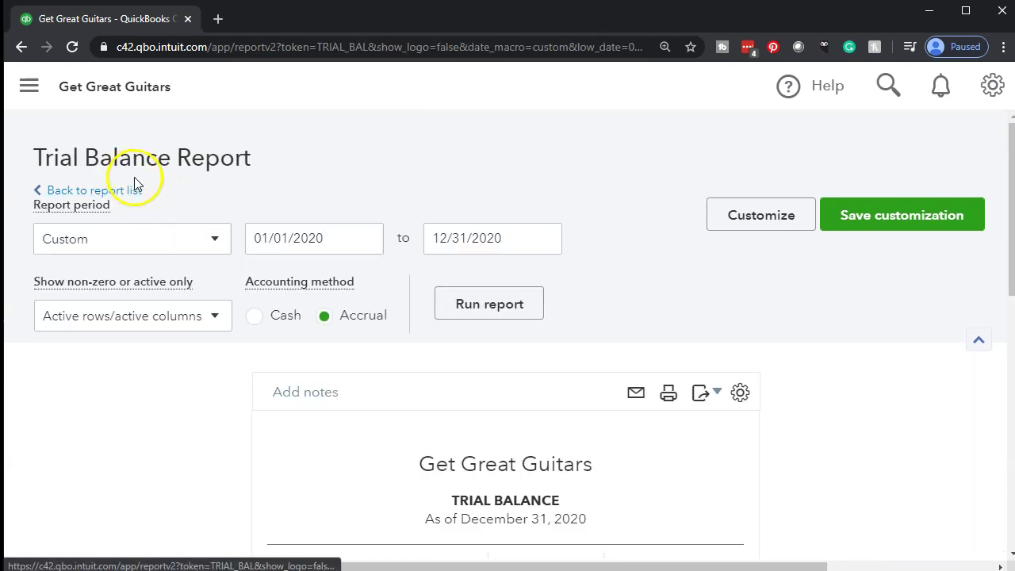
Drill into the 234.40 California tax payable credit to view invoice 1006's three lines, then return
{"action": "scroll", "coordinate": [134, 177], "scroll_direction": "down", "scroll_amount": 6}
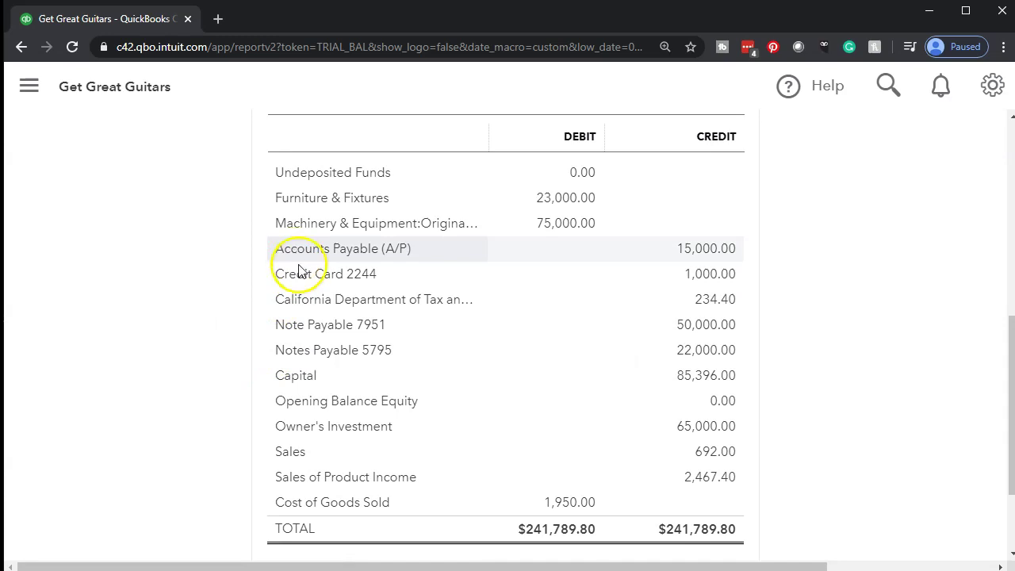
{"action": "left_click", "coordinate": [710, 307]}
{"action": "scroll", "coordinate": [710, 306], "scroll_direction": "down", "scroll_amount": 4}
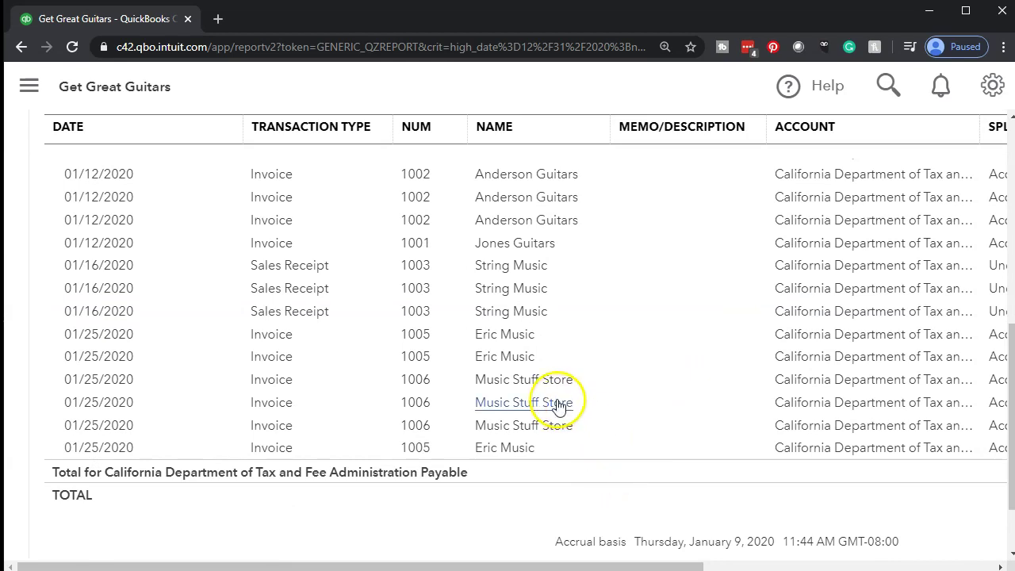
{"action": "left_click_drag", "start_coordinate": [638, 568], "coordinate": [482, 550]}
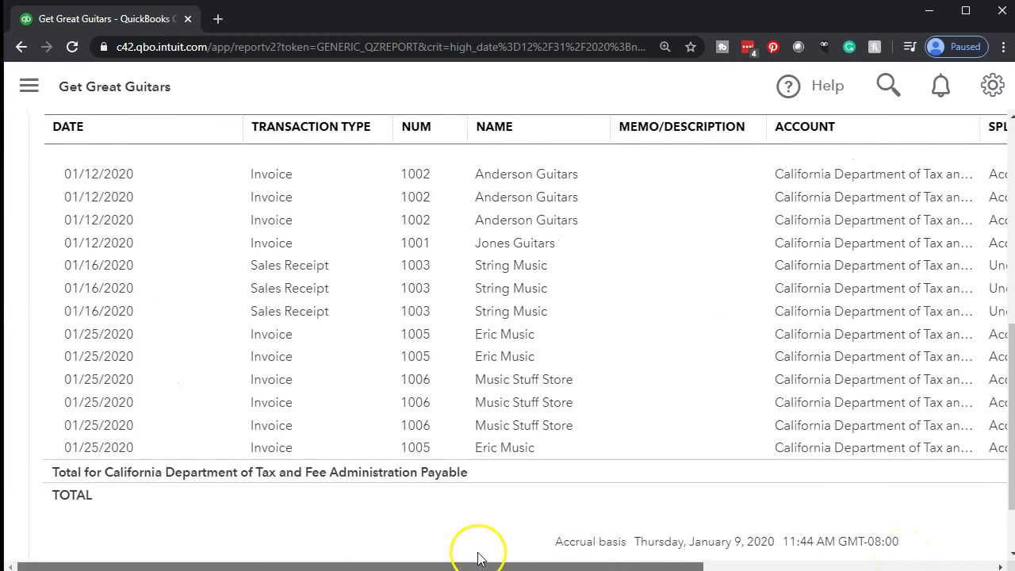
{"action": "scroll", "coordinate": [335, 245], "scroll_direction": "up", "scroll_amount": 7}
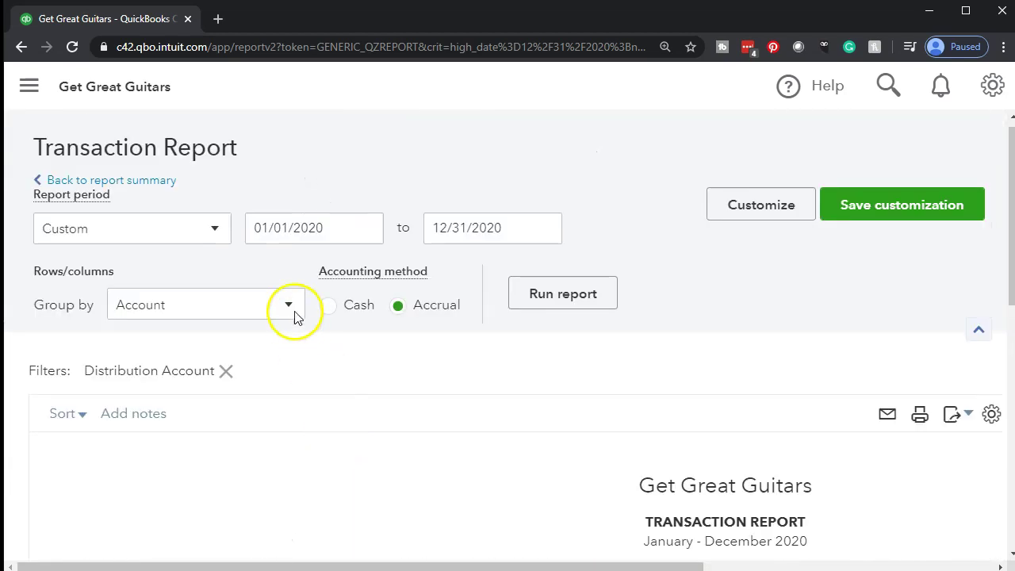
{"action": "left_click", "coordinate": [157, 184]}
Drill into Inventory Asset 1,944.00 to see invoice 1006's 598.00 reduction, then return
{"action": "scroll", "coordinate": [156, 188], "scroll_direction": "down", "scroll_amount": 5}
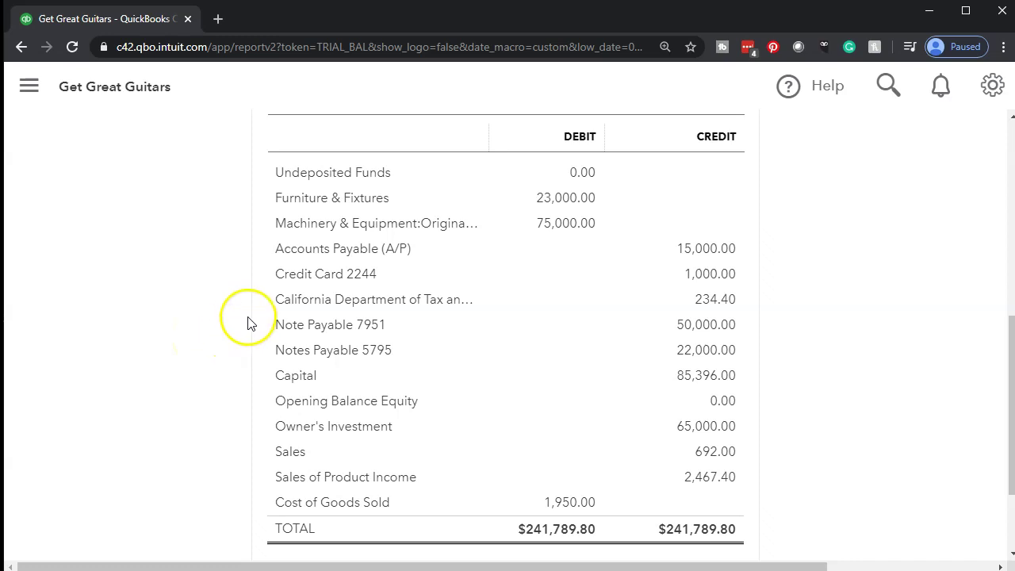
{"action": "scroll", "coordinate": [249, 322], "scroll_direction": "up", "scroll_amount": 2}
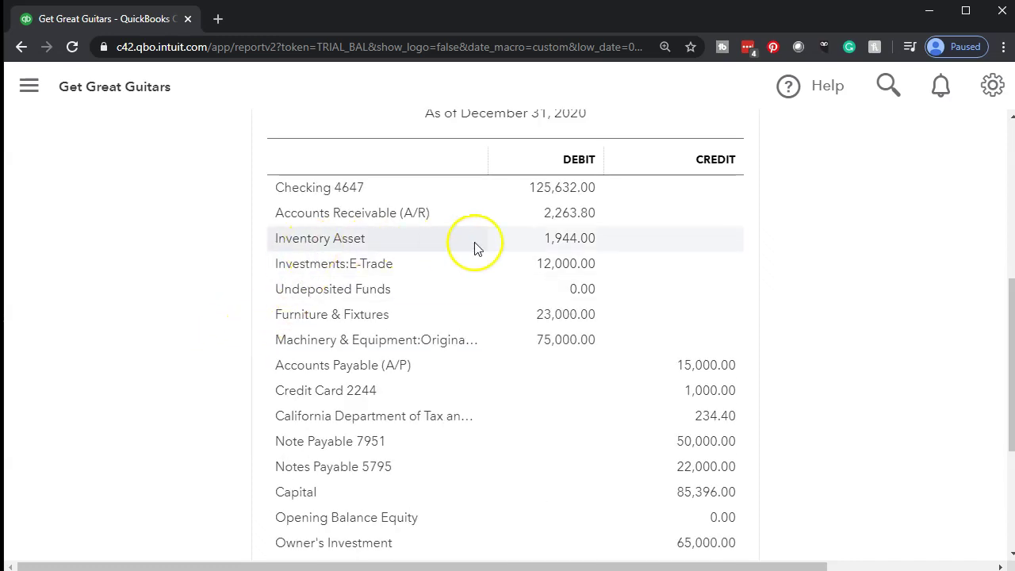
{"action": "left_click", "coordinate": [554, 241]}
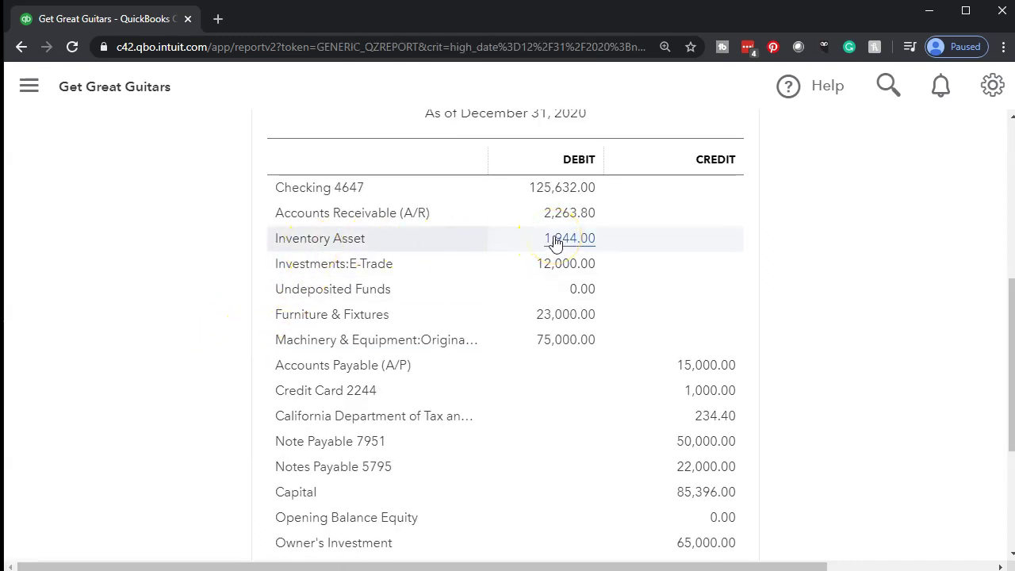
{"action": "scroll", "coordinate": [554, 243], "scroll_direction": "down", "scroll_amount": 2}
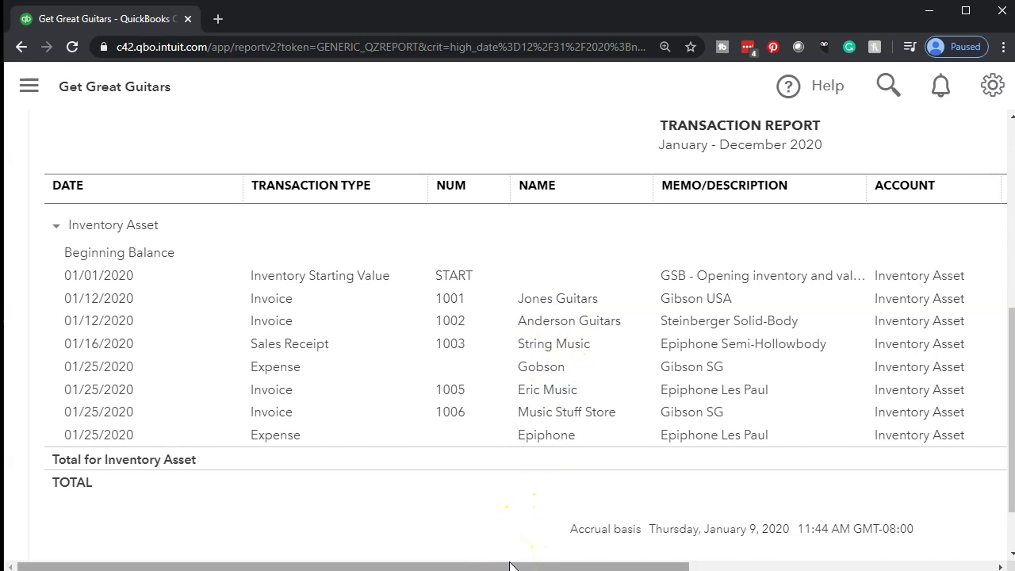
{"action": "left_click_drag", "start_coordinate": [555, 565], "coordinate": [753, 565]}
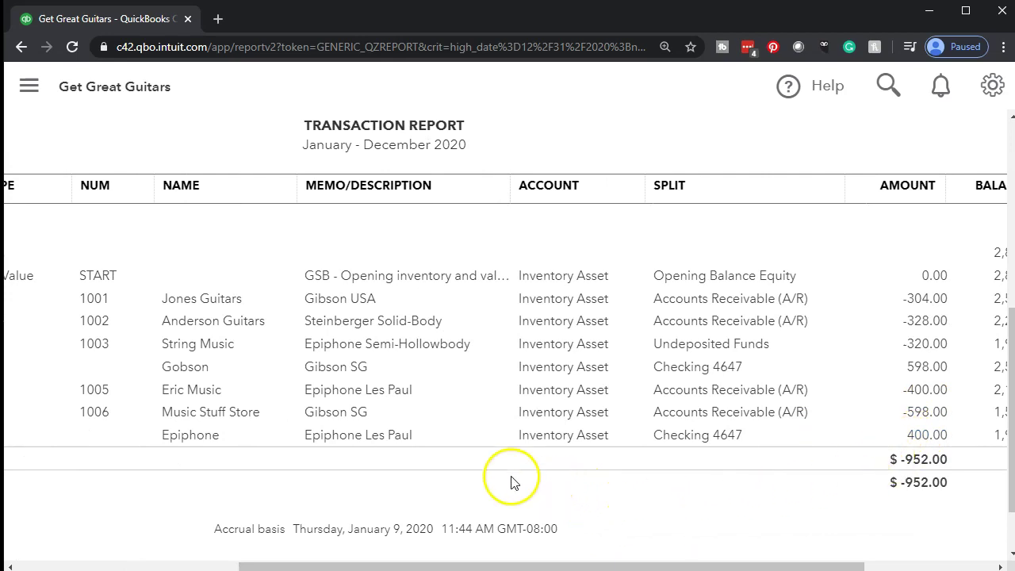
{"action": "scroll", "coordinate": [143, 440], "scroll_direction": "up", "scroll_amount": 5}
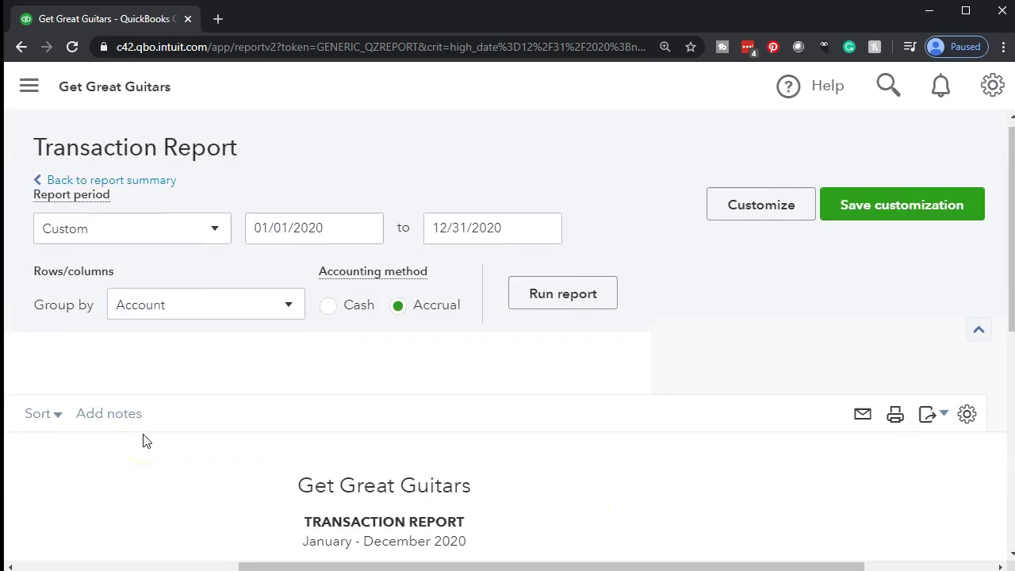
{"action": "left_click", "coordinate": [156, 194]}
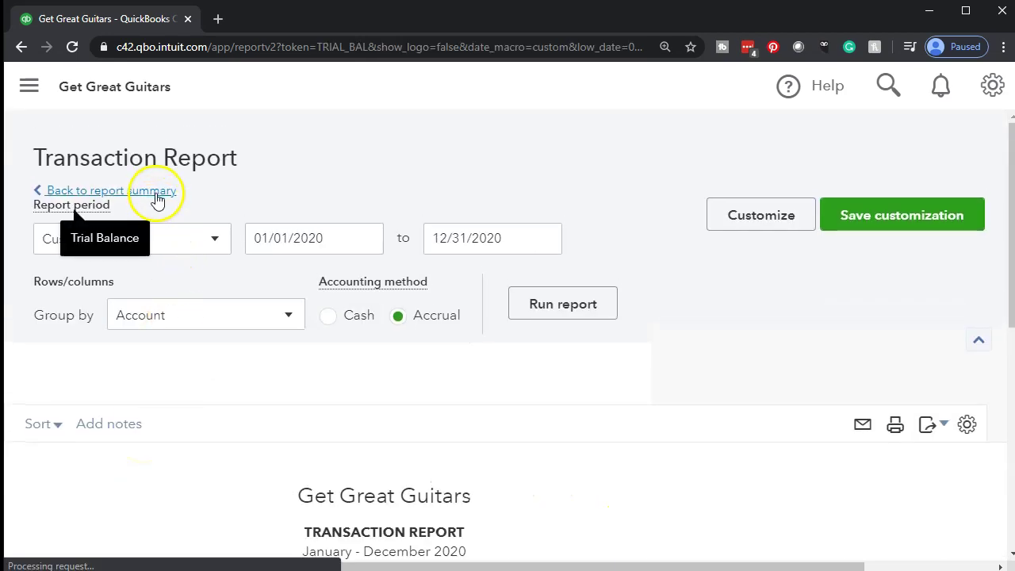
Drill into the 1,950.00 Cost of Goods Sold balance and view the Amount and Balance columns
{"action": "scroll", "coordinate": [317, 407], "scroll_direction": "down", "scroll_amount": 7}
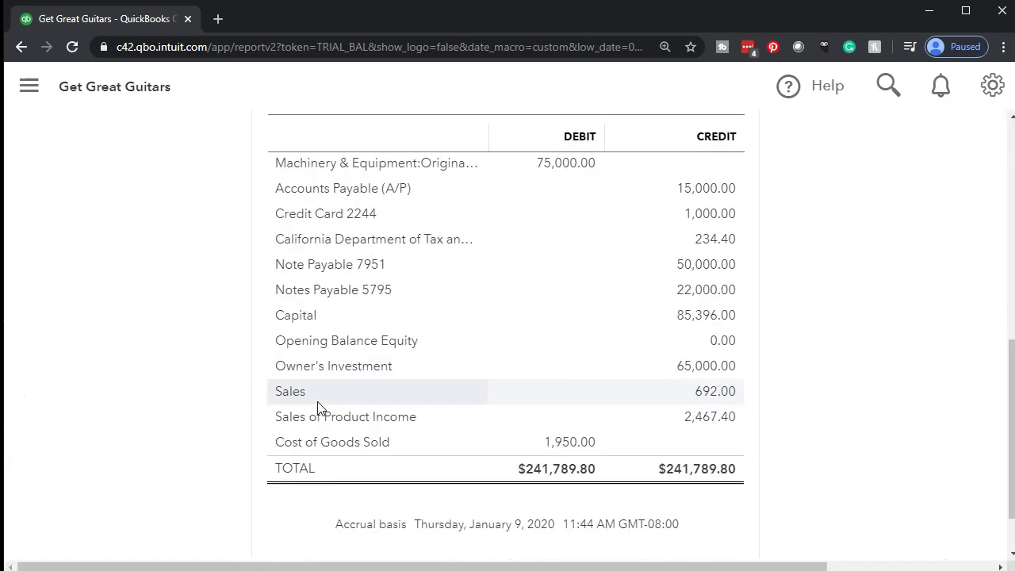
{"action": "scroll", "coordinate": [195, 445], "scroll_direction": "up", "scroll_amount": 1}
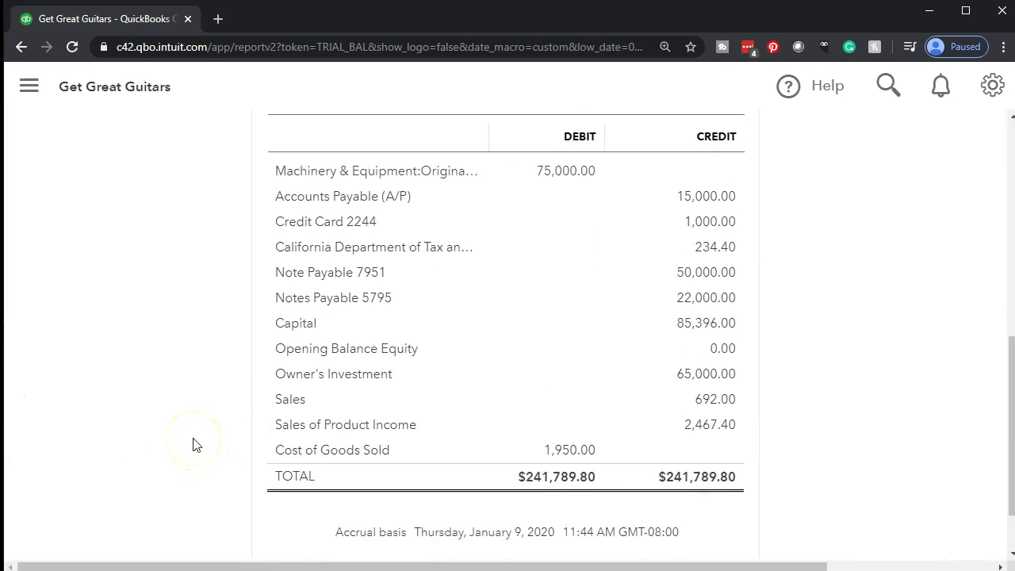
{"action": "left_click", "coordinate": [571, 450]}
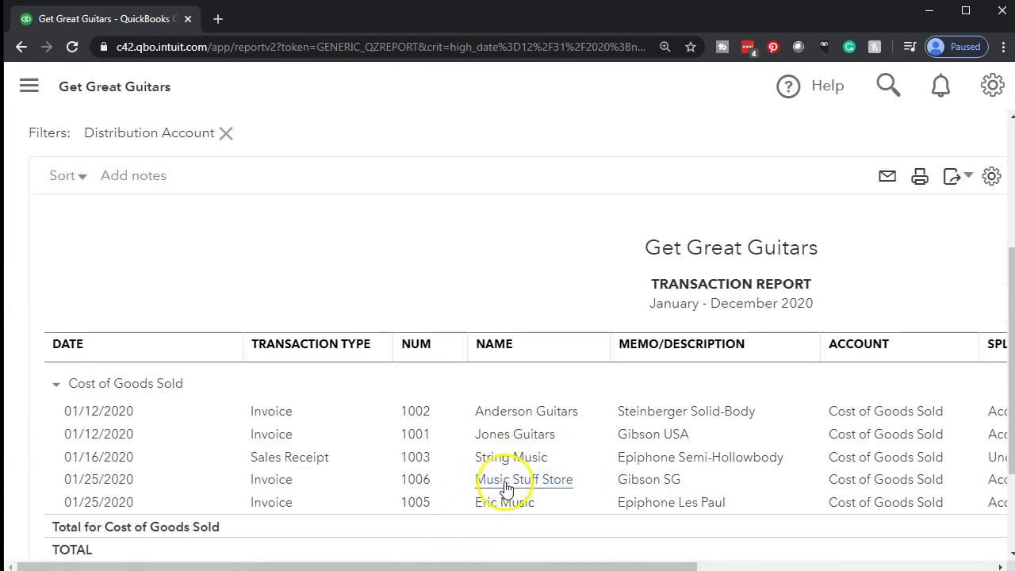
{"action": "left_click_drag", "start_coordinate": [595, 567], "coordinate": [833, 566]}
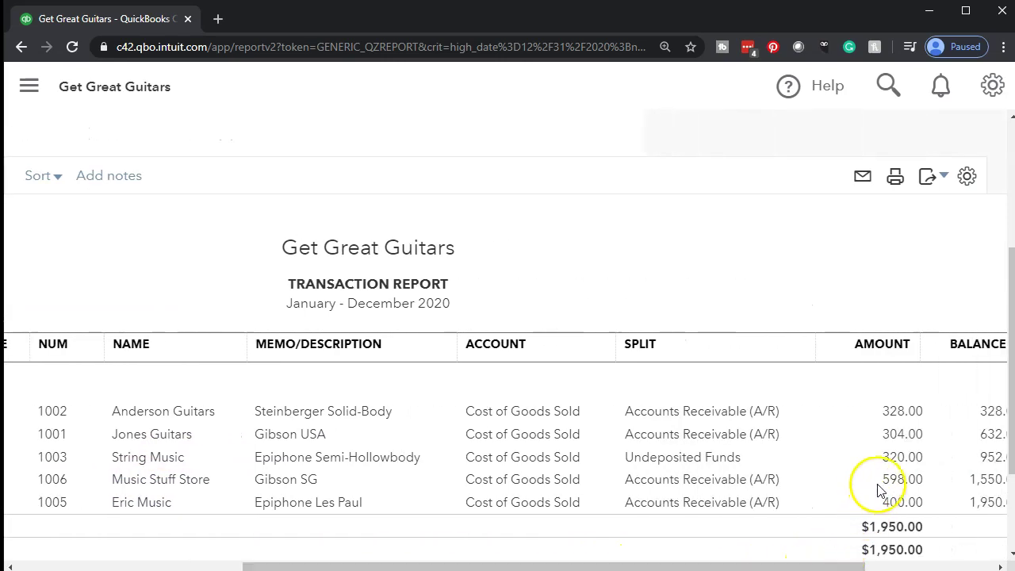